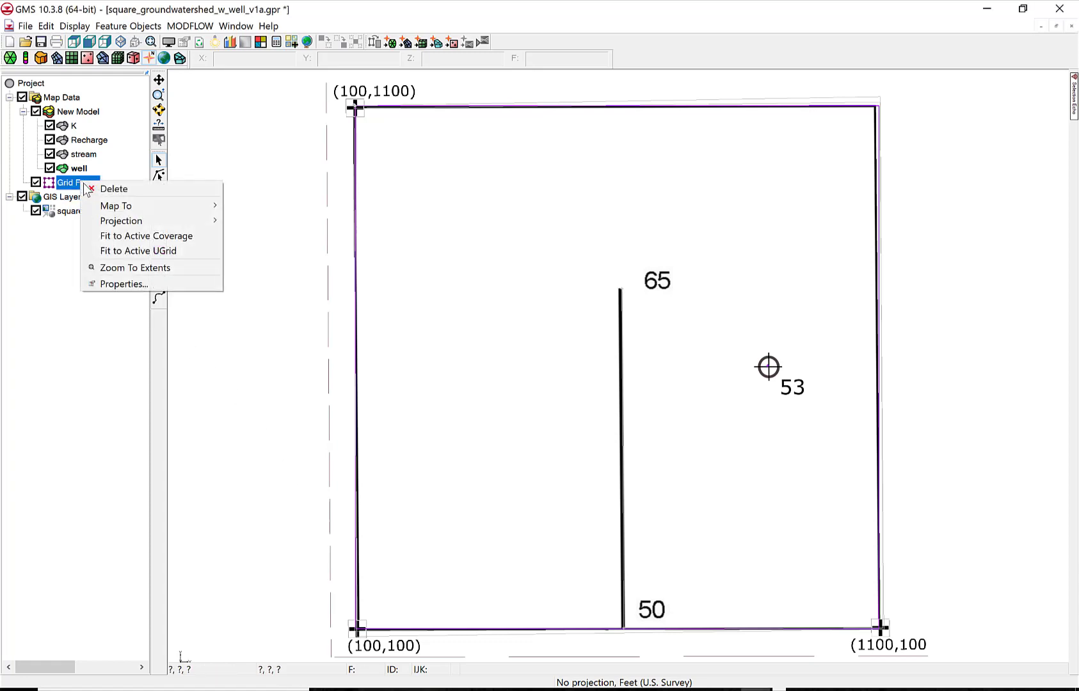
Map the grid frame to a 10×10×5 quadtree/octree UGrid, refining all layers the same around points.
mouse_move(92, 205)
left_click(32, 232)
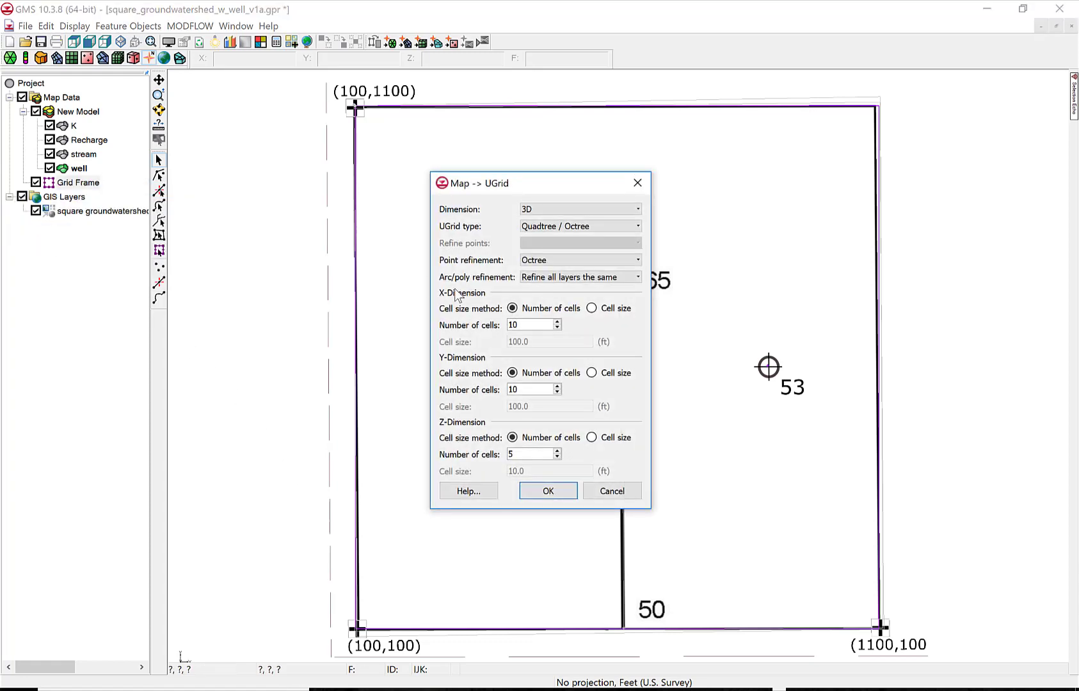
left_click(574, 260)
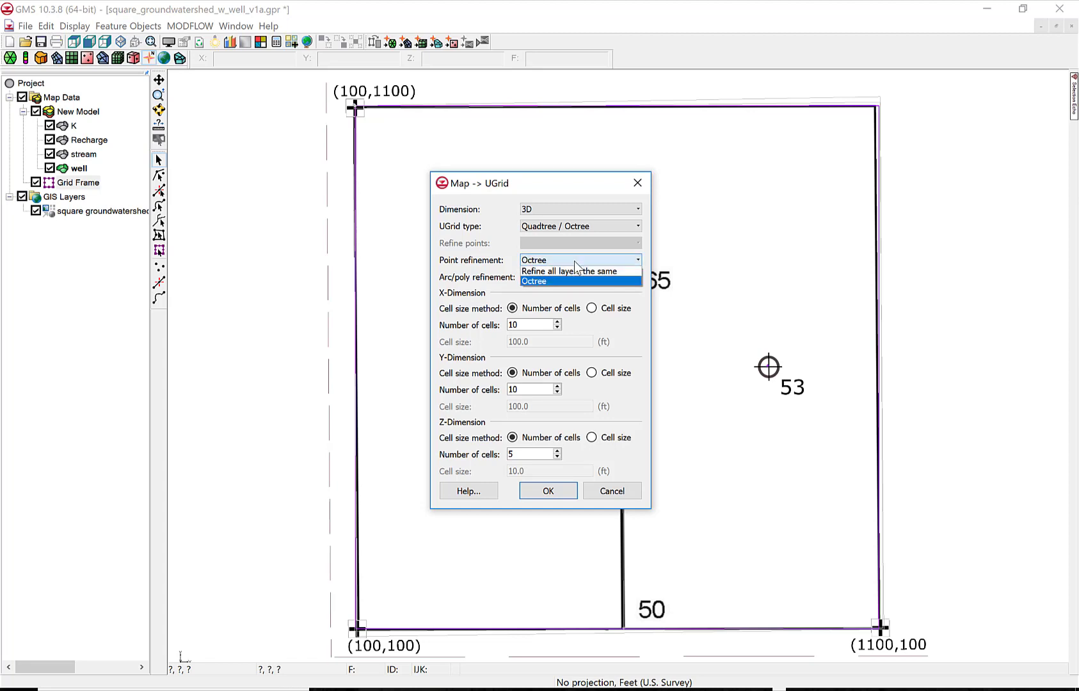
left_click(576, 272)
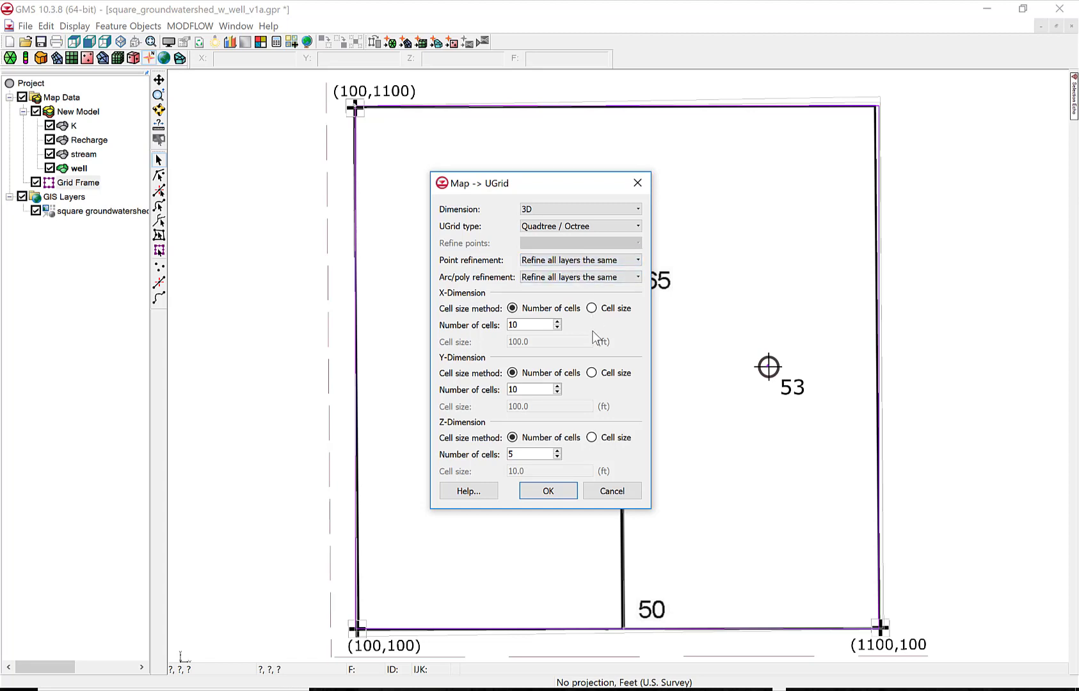
left_click(546, 491)
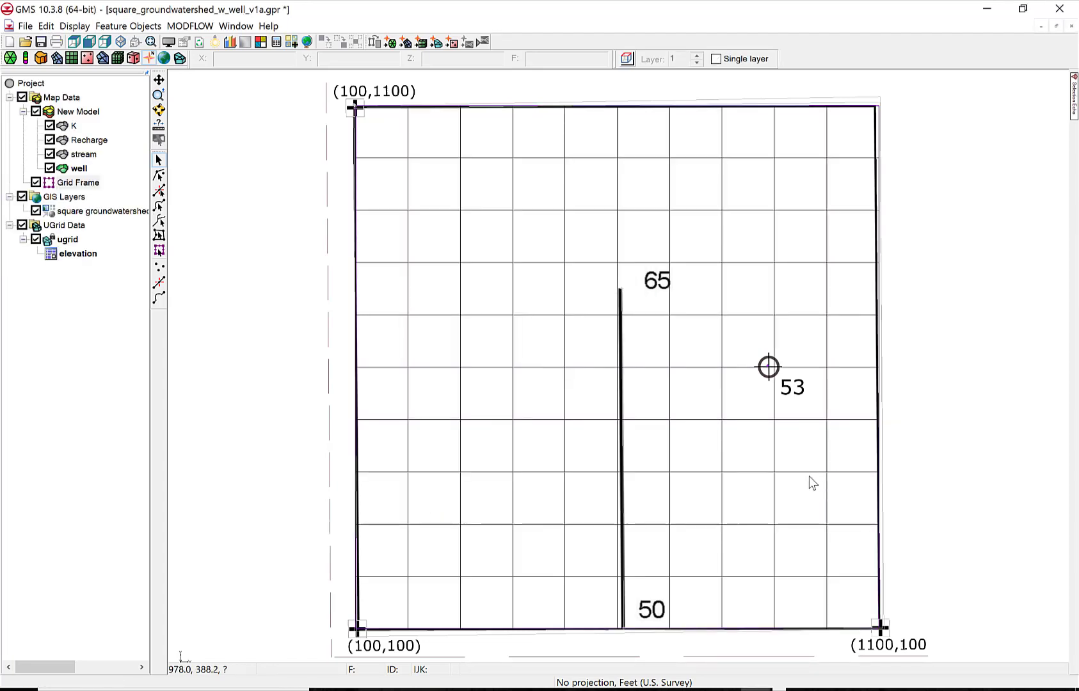
Map the grid frame to a second UGrid with 100 cells in X.
right_click(76, 184)
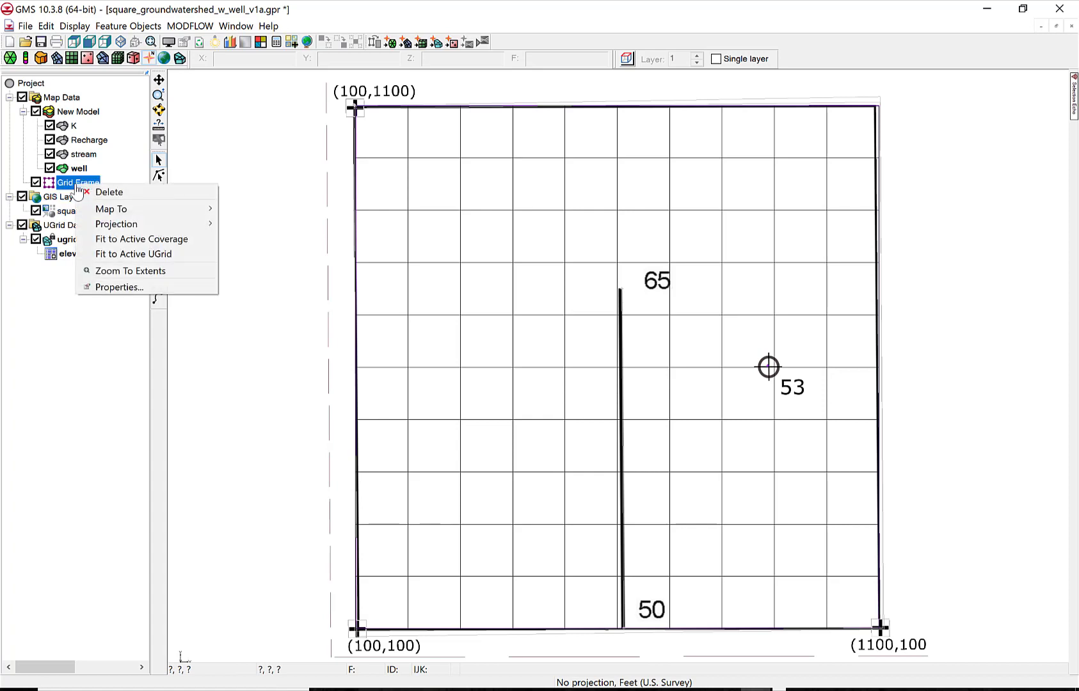
mouse_move(118, 210)
left_click(29, 237)
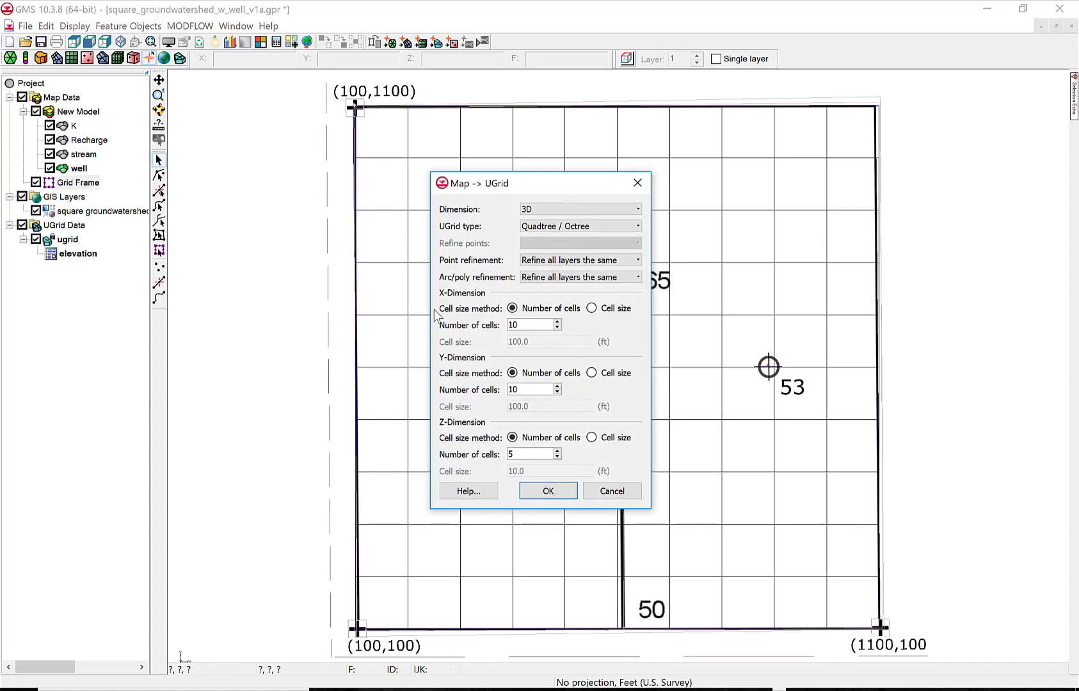
type("0")
left_click(550, 491)
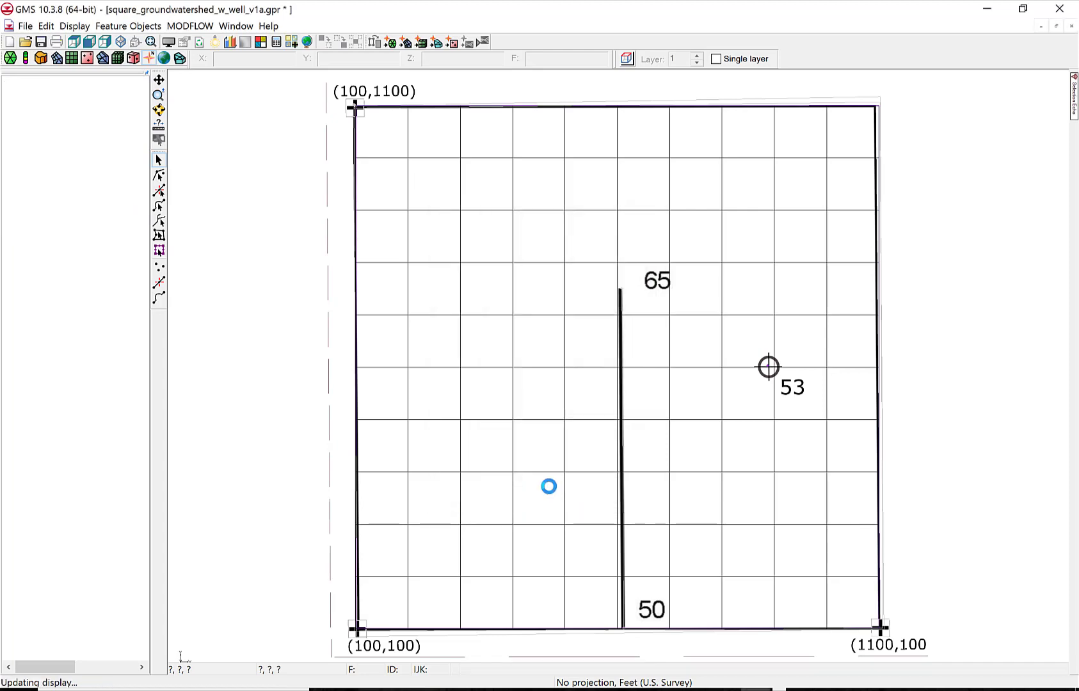
Check the new grid in front and plan views, then display only ugrid (2).
left_click(89, 42)
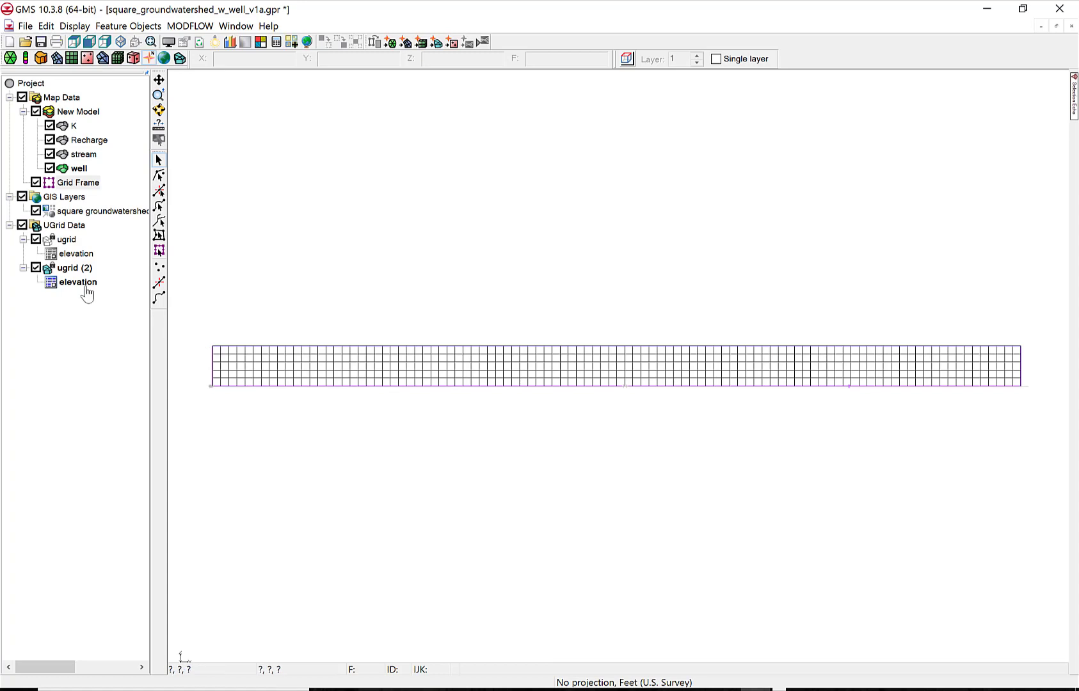
left_click(73, 42)
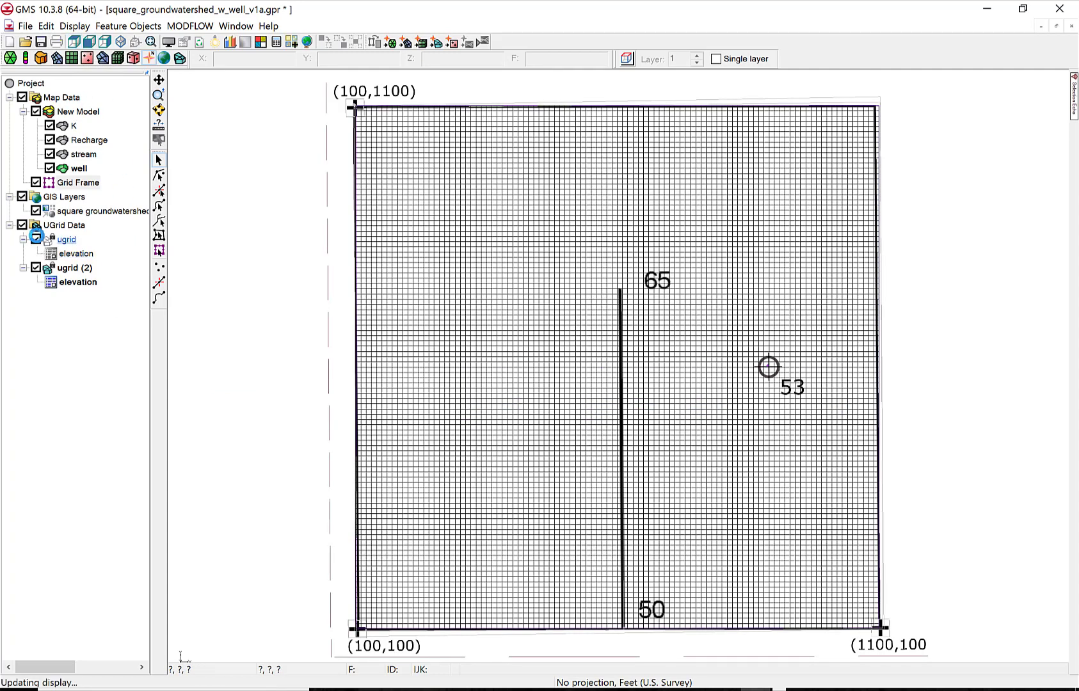
left_click(22, 224)
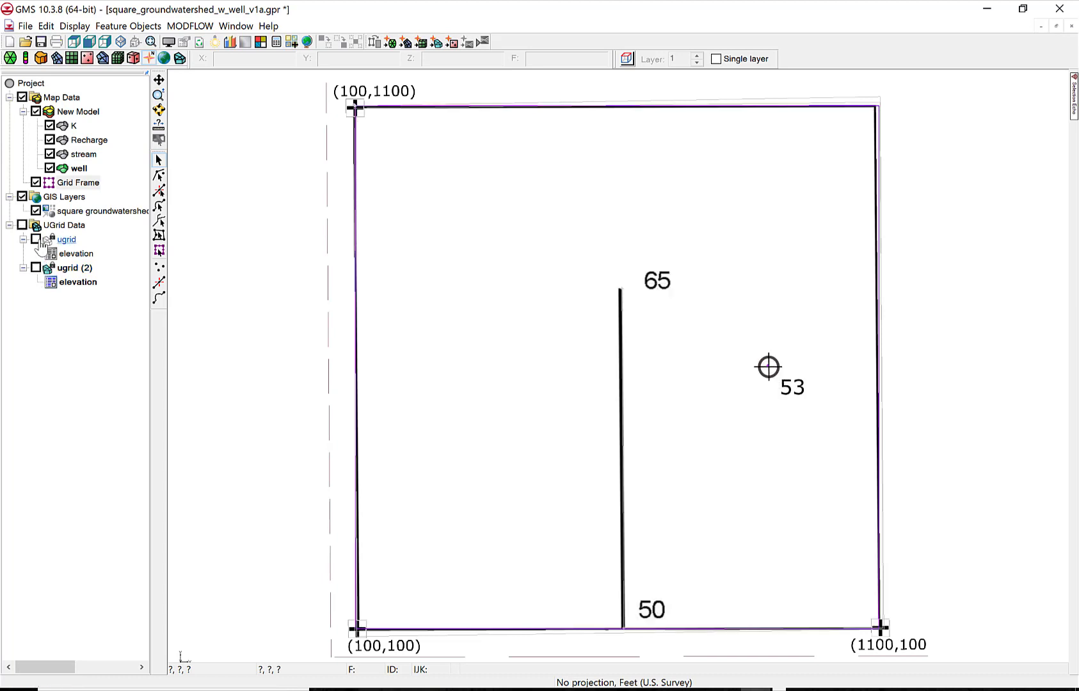
left_click(36, 240)
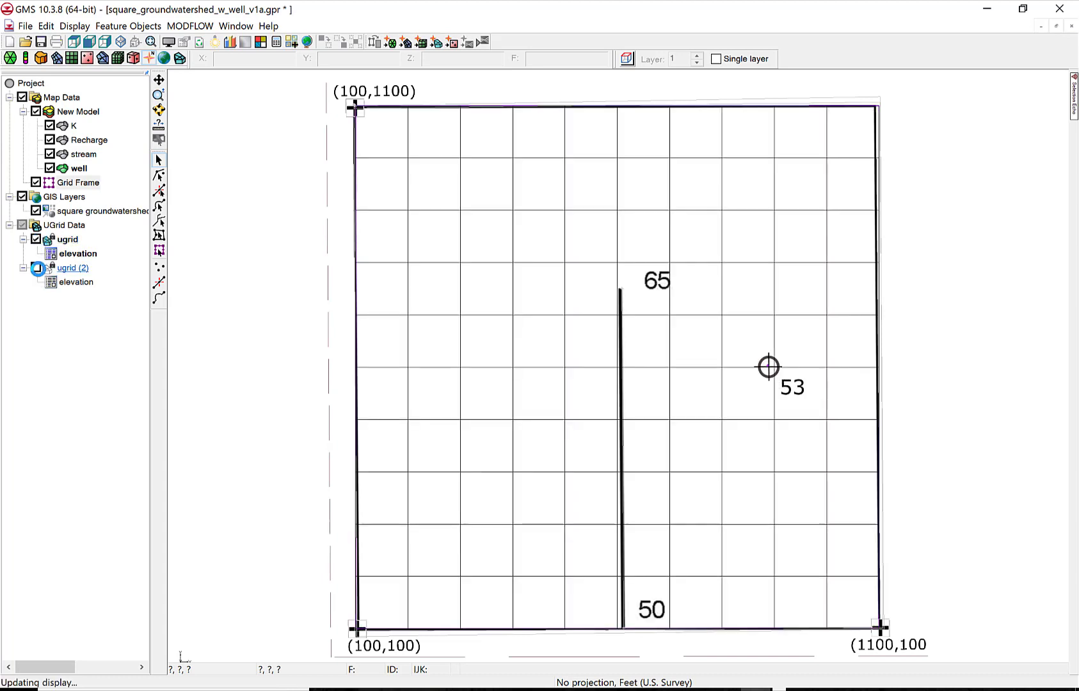
left_click(38, 268)
left_click(36, 239)
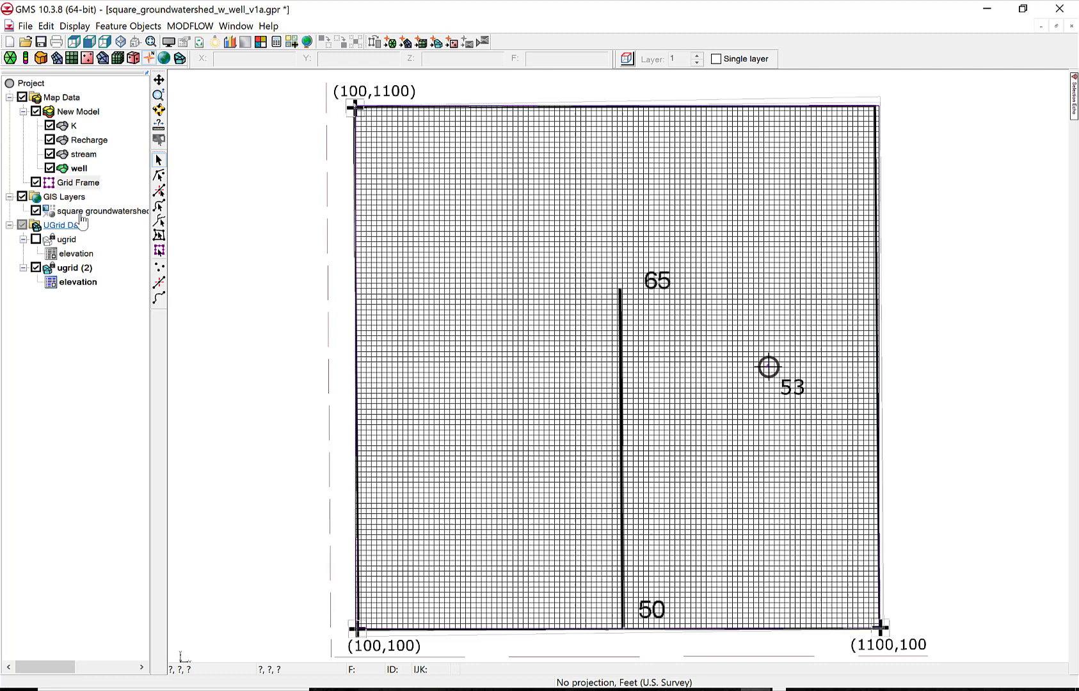
Confirm the well coverage setup so it supports refinement.
right_click(81, 170)
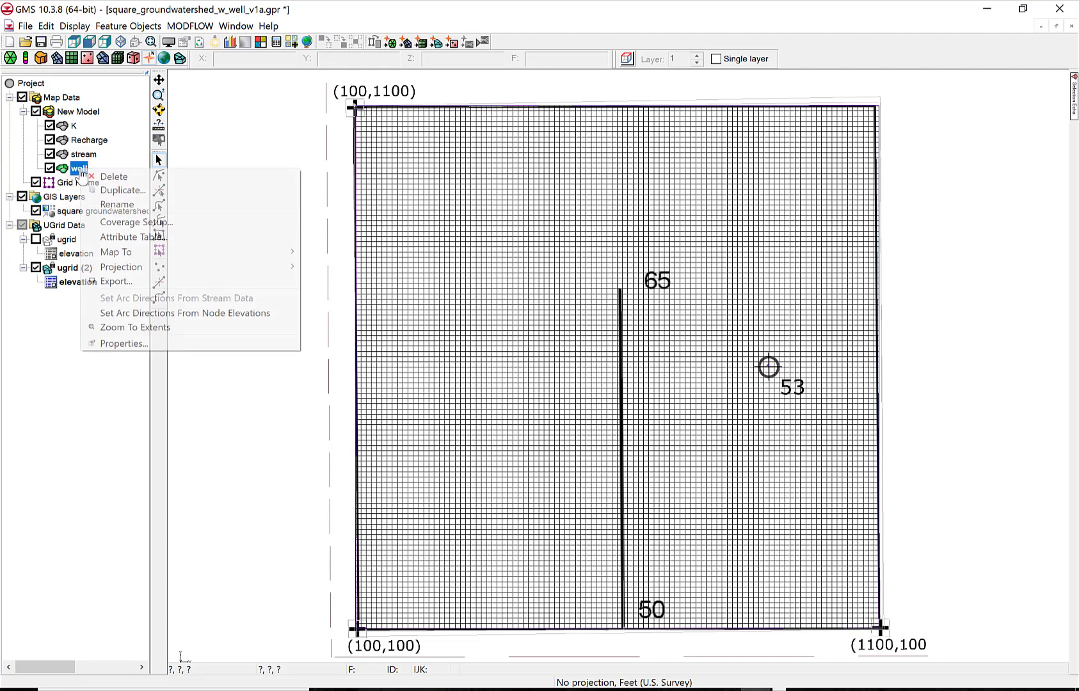
left_click(119, 224)
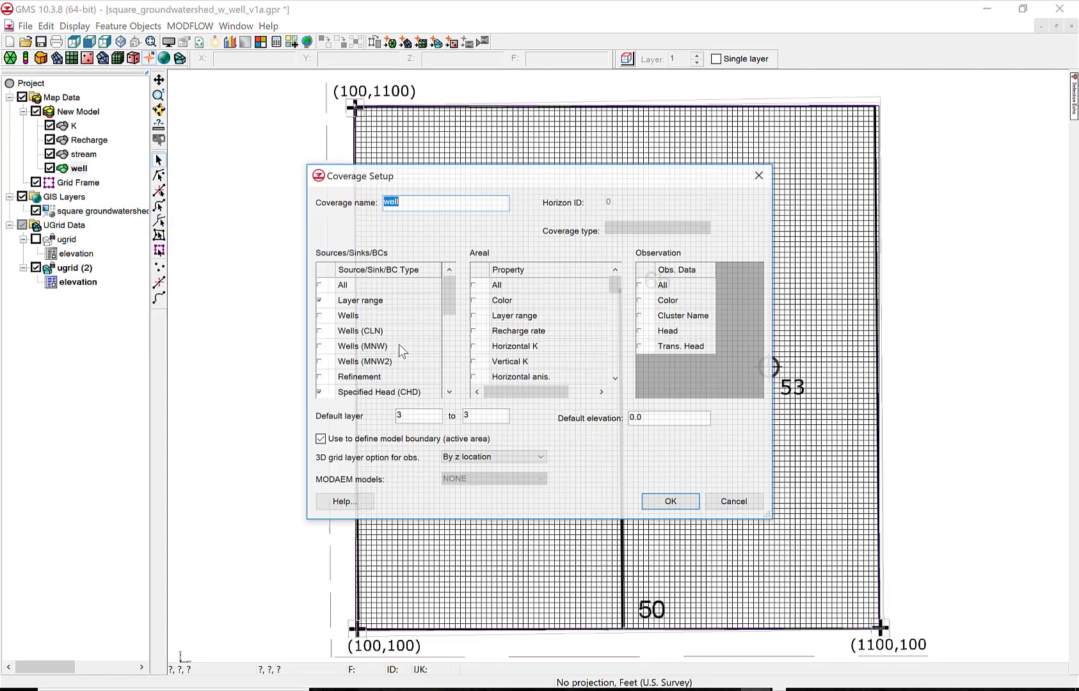
left_click(671, 503)
Turn on refinement for the 53.0 ft well point (base size 10.0, bias 1.1), then activate the K coverage.
right_click(90, 174)
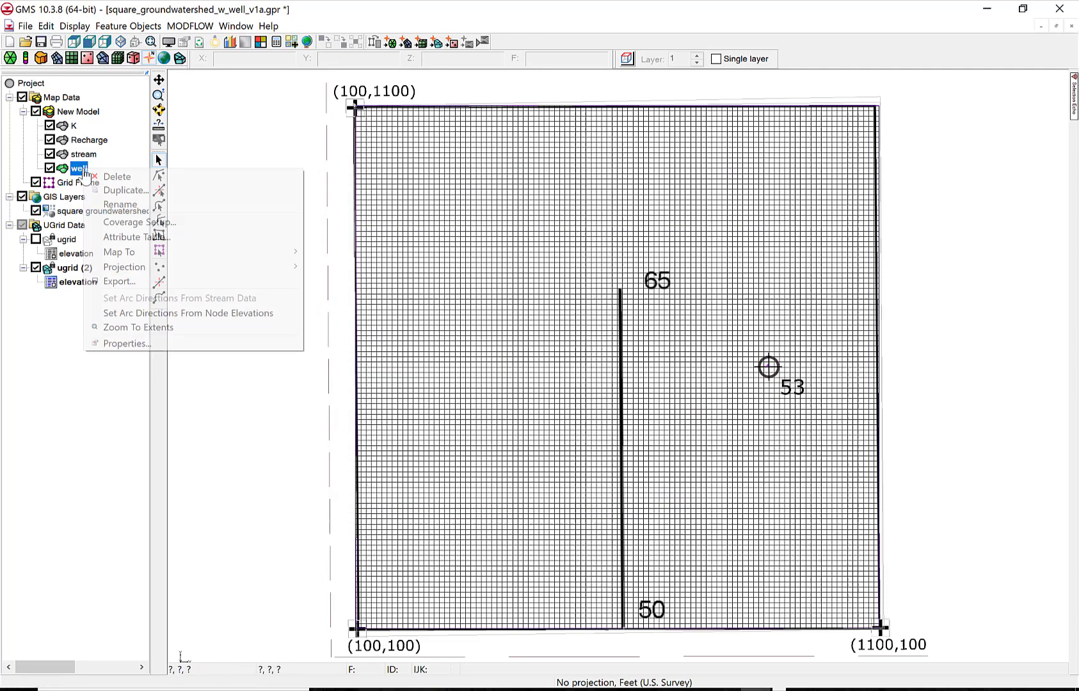
left_click(170, 235)
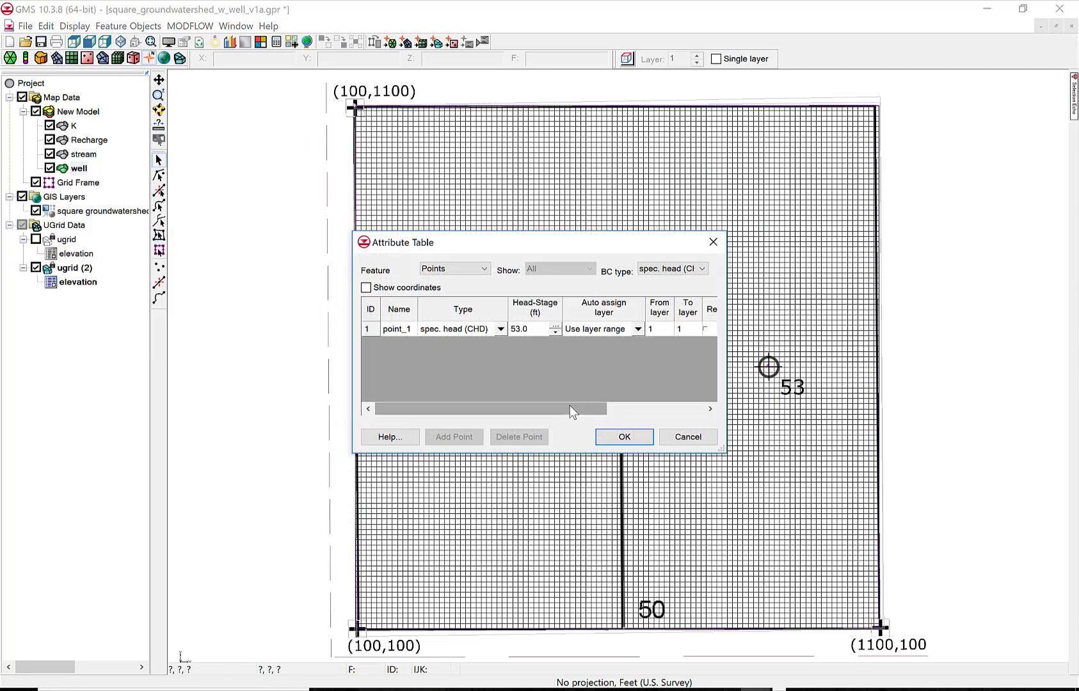
left_click_drag(570, 406, 611, 406)
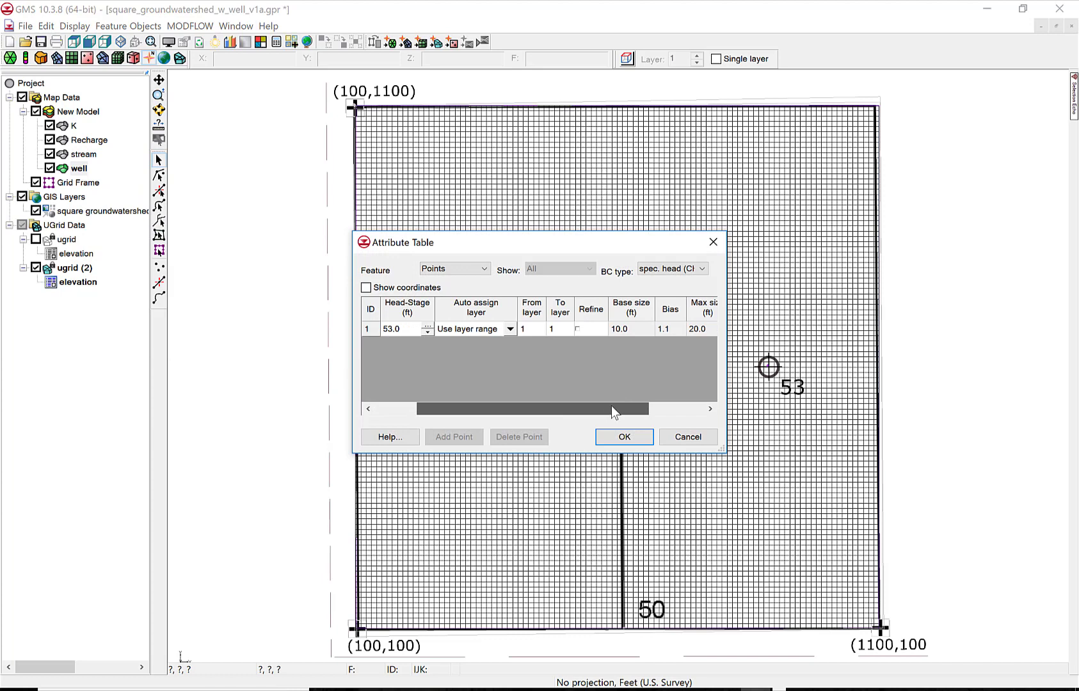
left_click(578, 329)
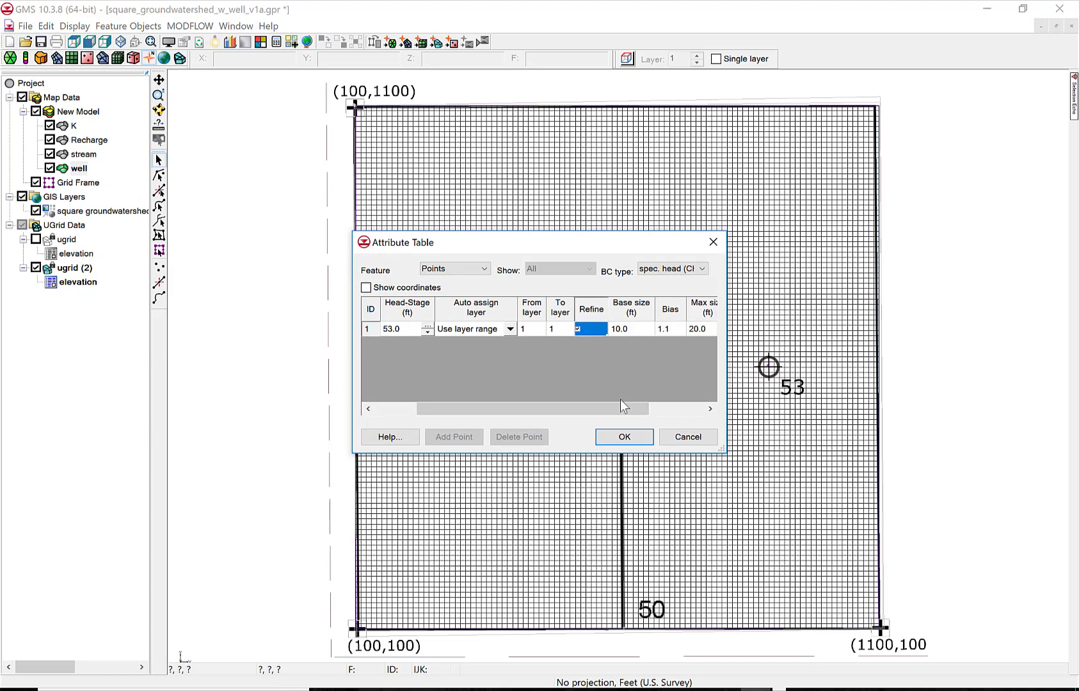
left_click(624, 437)
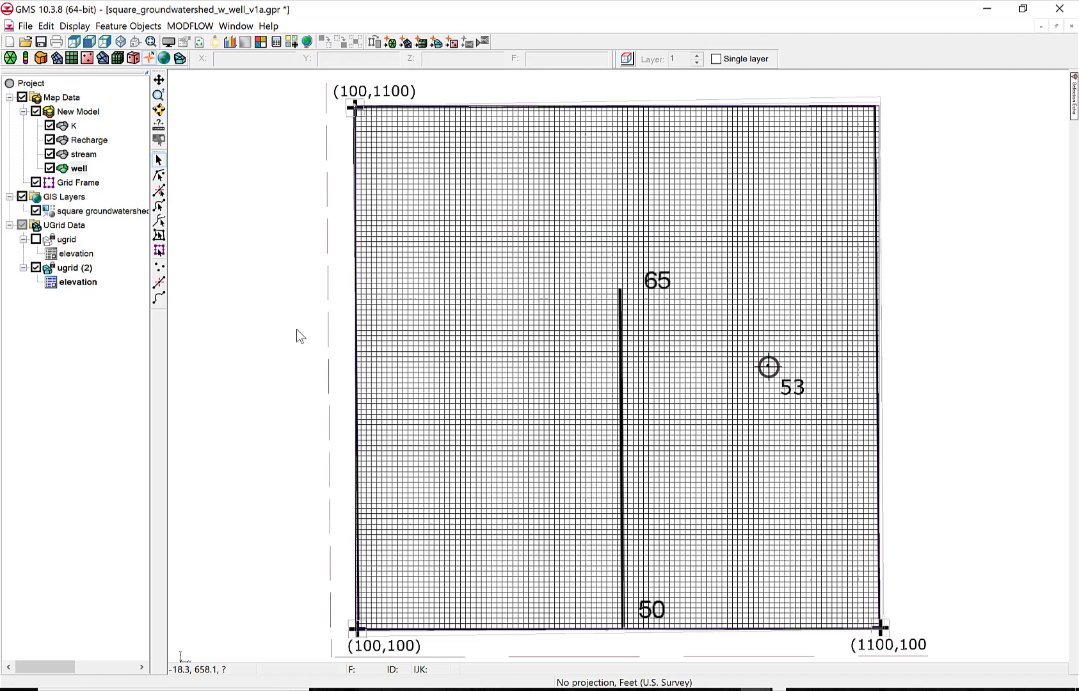
left_click(74, 127)
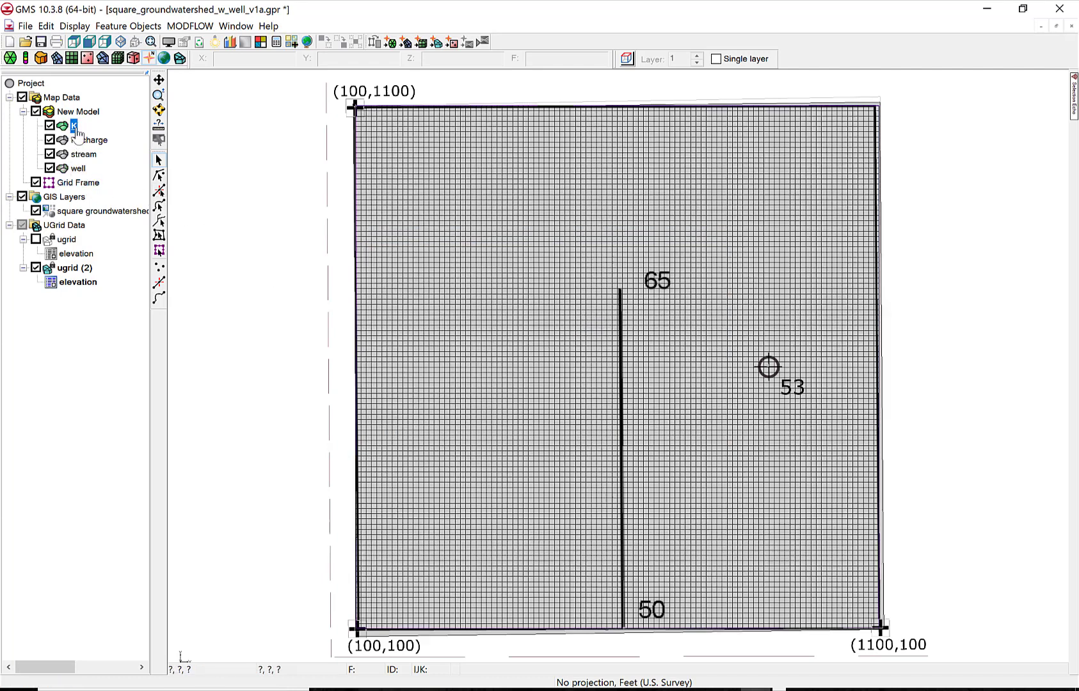
Map the grid frame to a quadtree/octree UGrid, ugrid (3), refined around the well.
right_click(77, 183)
mouse_move(99, 211)
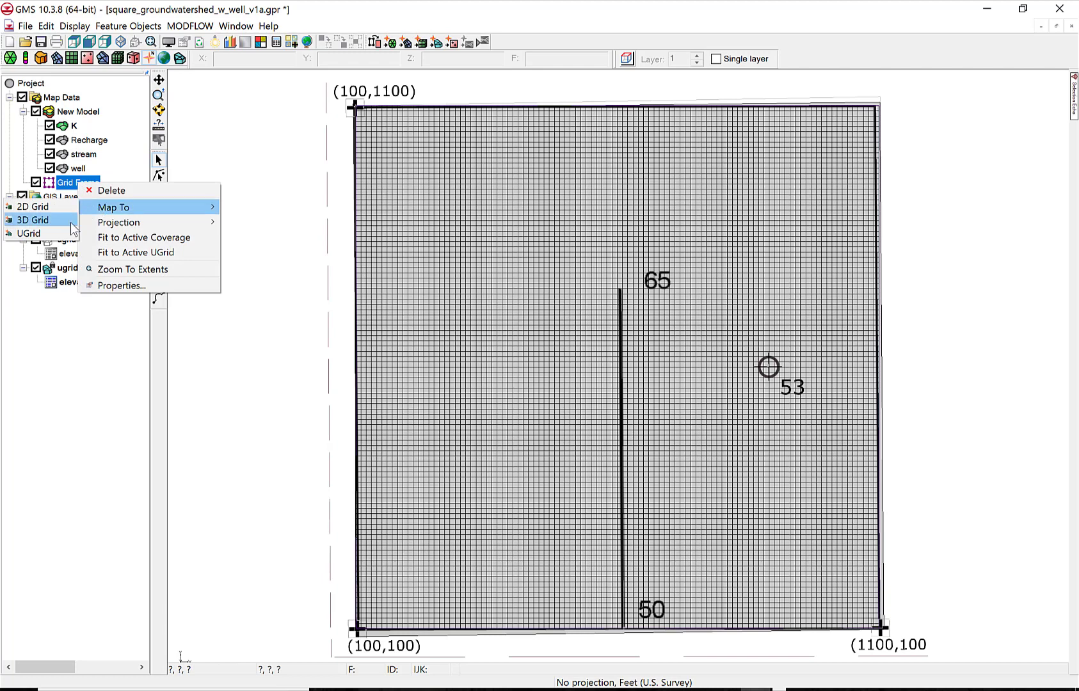
left_click(58, 233)
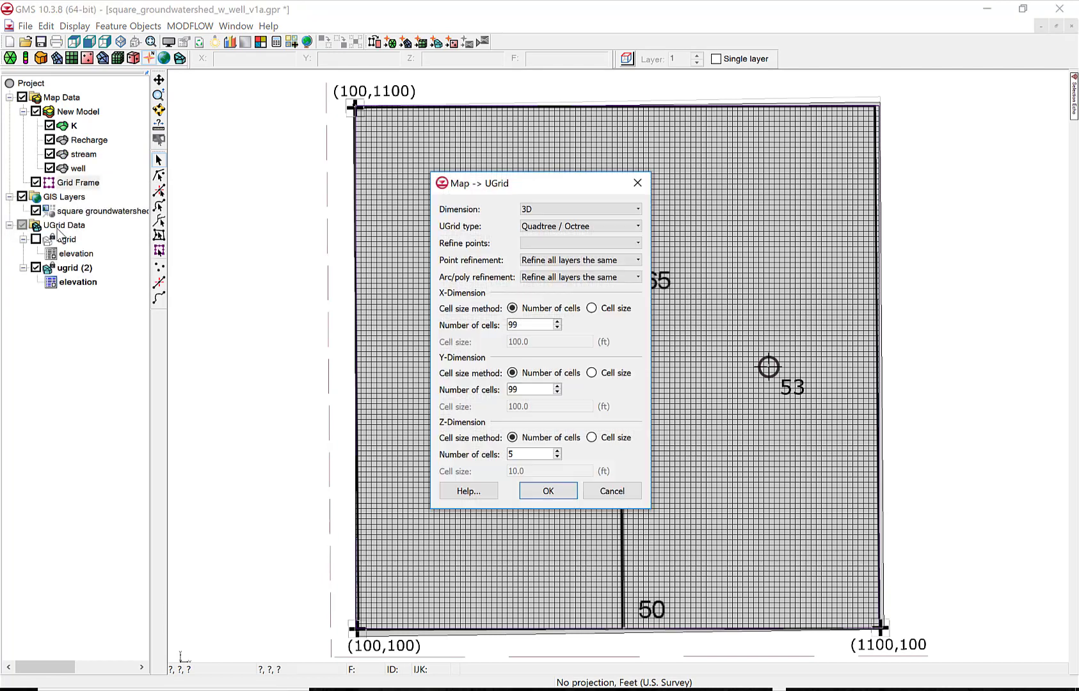
left_click(541, 230)
left_click(548, 490)
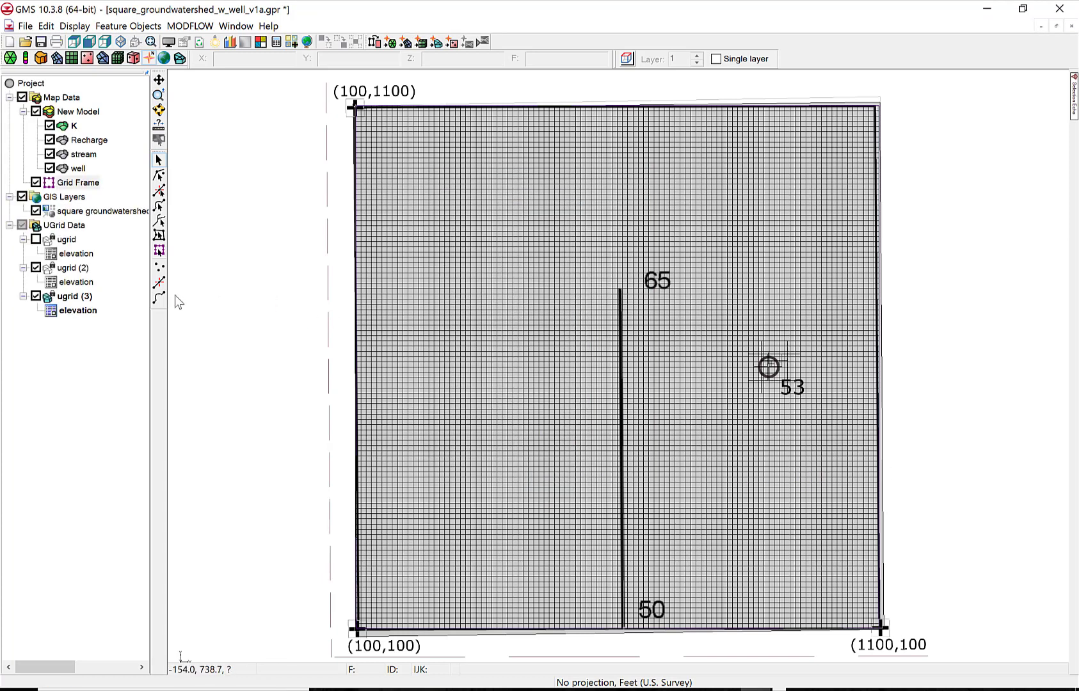
Show ugrid (3) alone over the map image, inspecting it in 3D before returning to plan view.
left_click(36, 267)
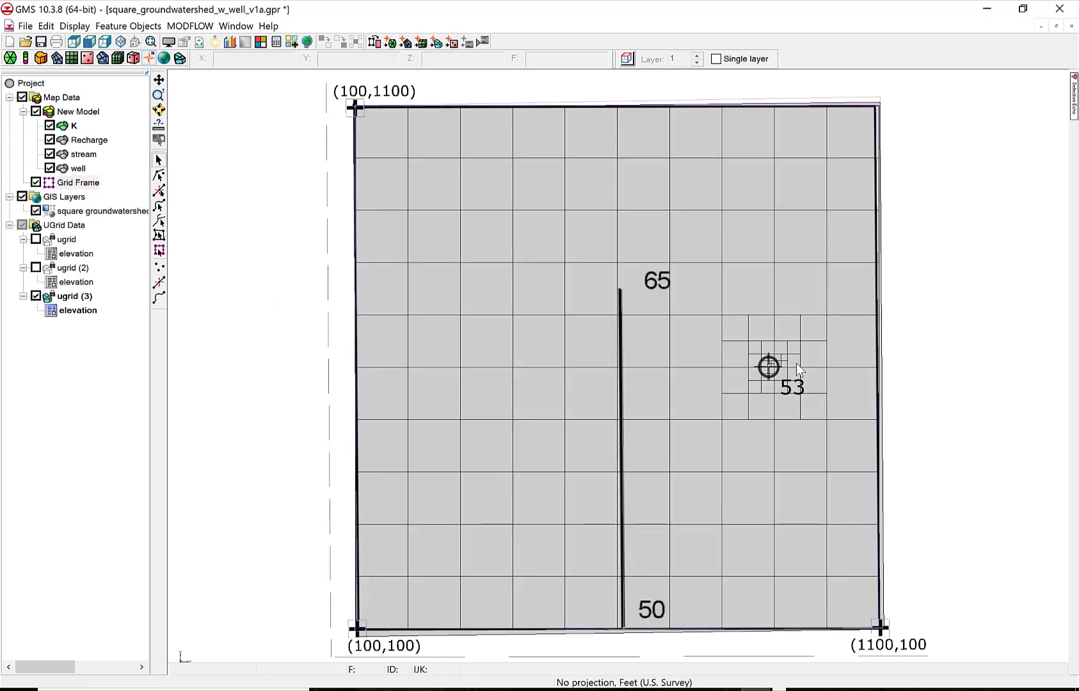
left_click(36, 211)
left_click(36, 211)
left_click_drag(840, 450, 788, 519)
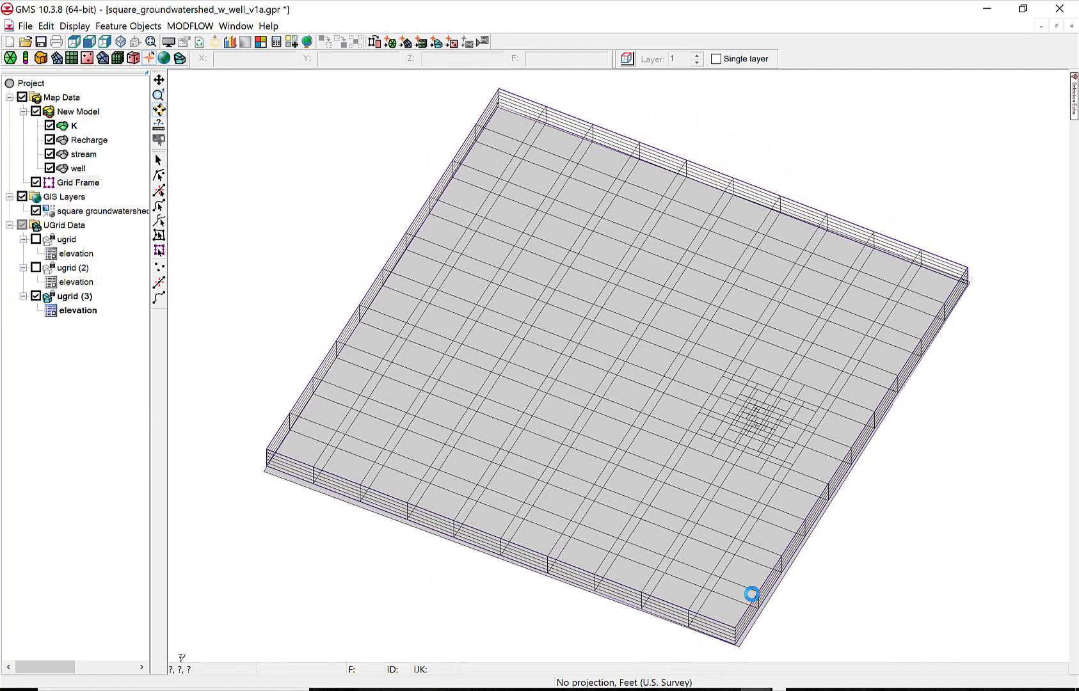
left_click_drag(752, 594, 738, 544)
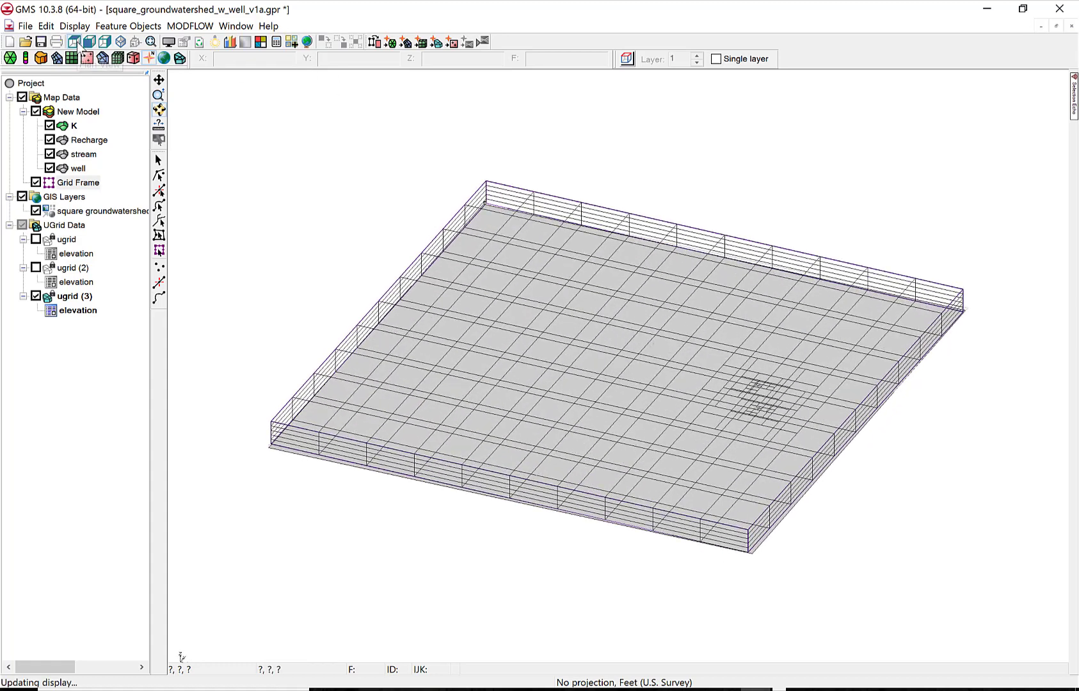
left_click(74, 41)
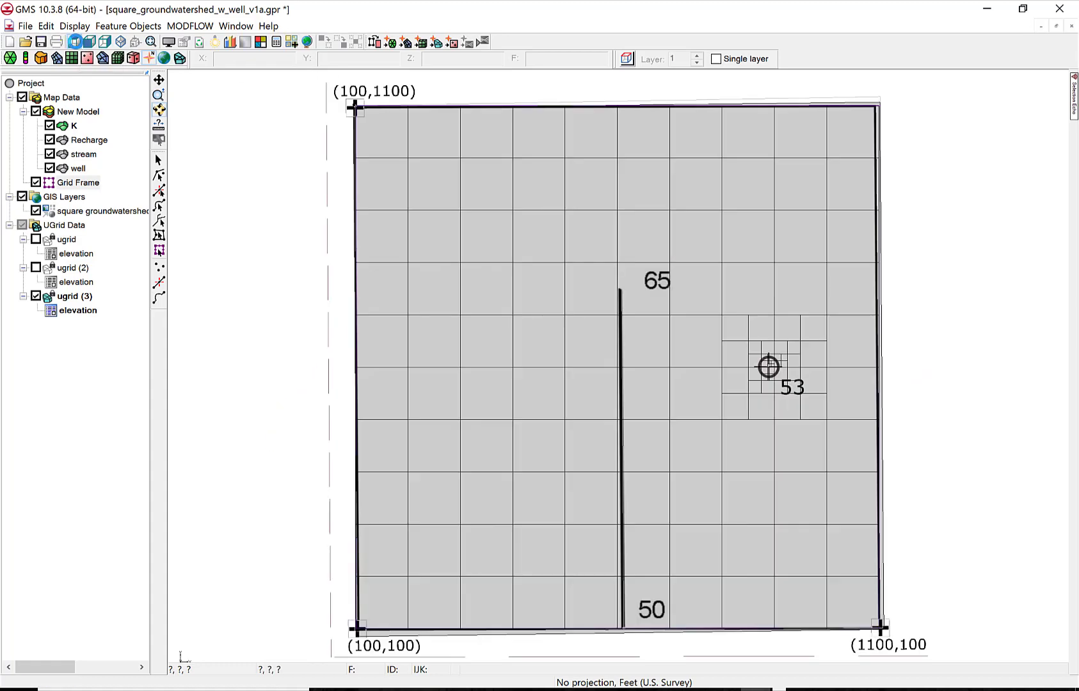
left_click(78, 183)
Create ugrid (4), 10×10×5 cells with Octree point refinement, and show it alone in 3D.
right_click(78, 186)
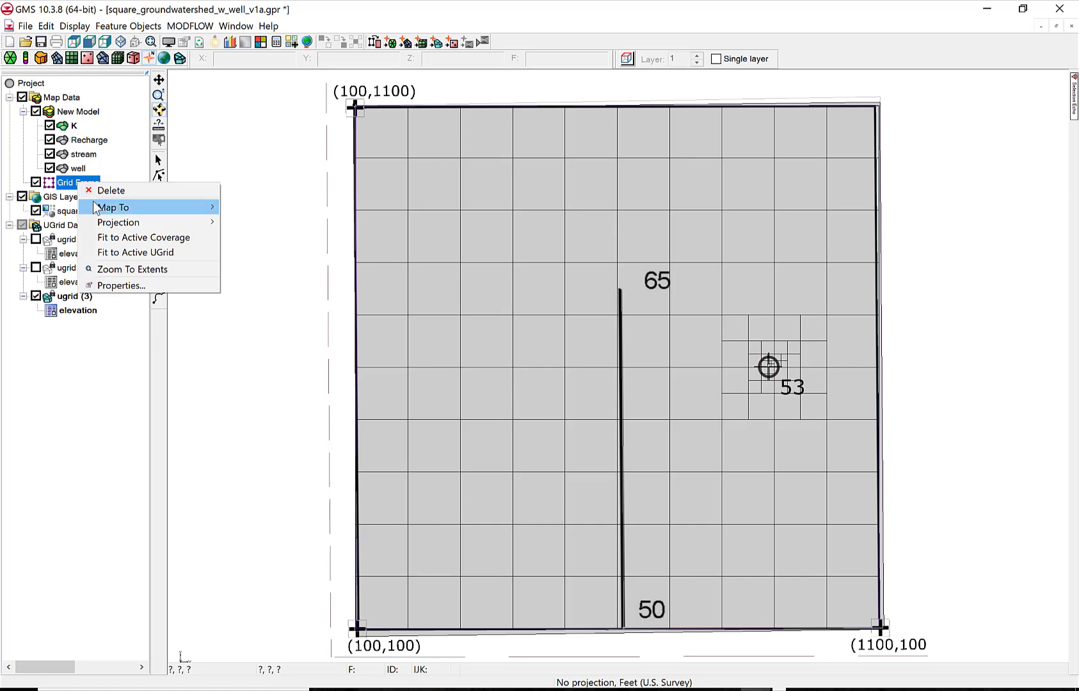
mouse_move(112, 207)
left_click(43, 235)
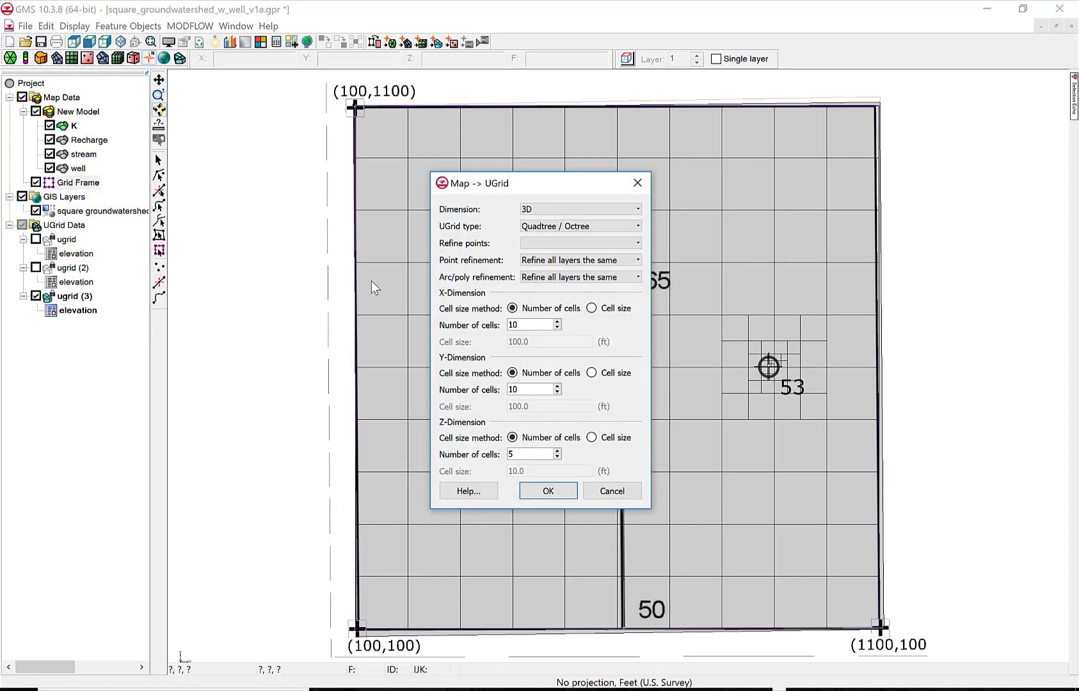
left_click(578, 261)
left_click(567, 283)
left_click(545, 492)
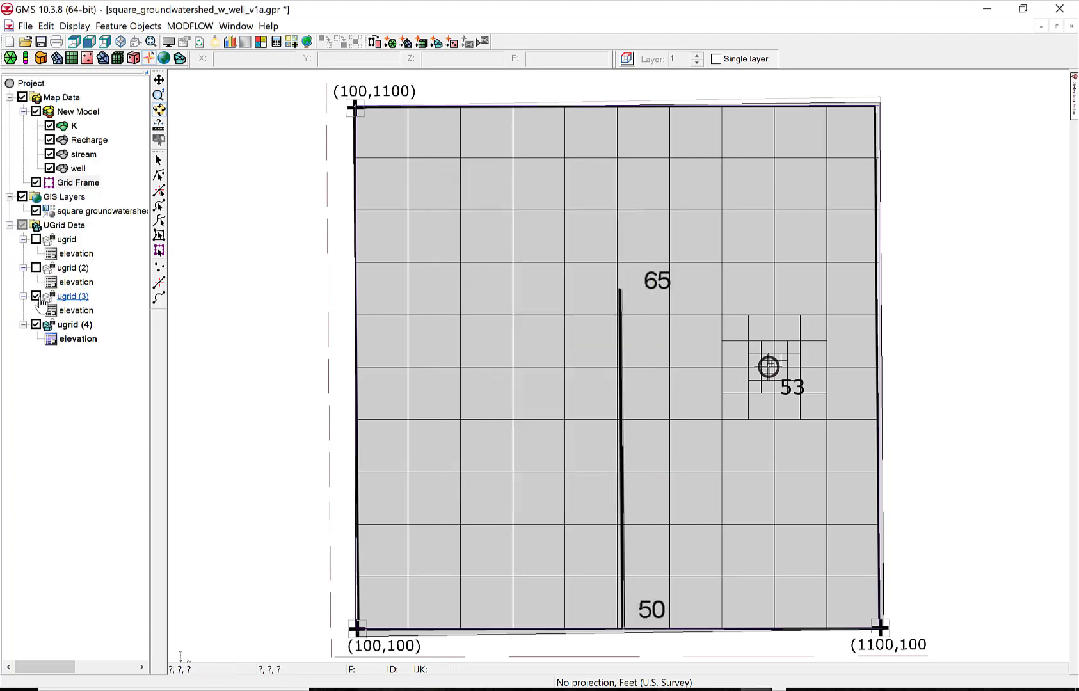
left_click(36, 296)
left_click_drag(773, 520, 757, 497)
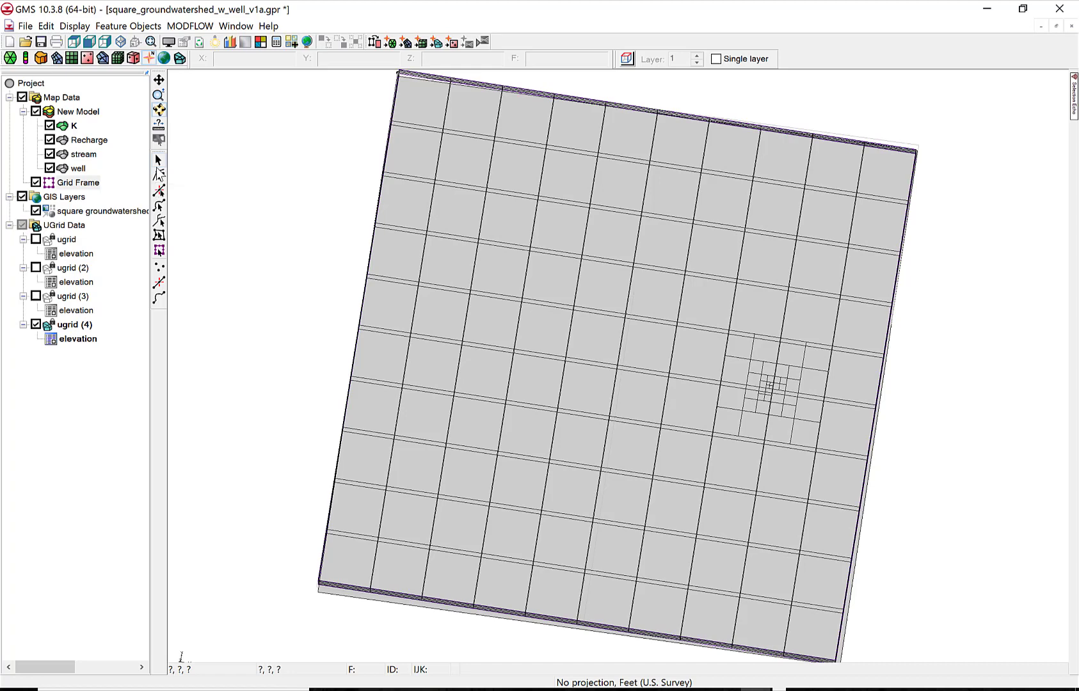
Enable refinement attributes in the stream coverage setup.
left_click(84, 154)
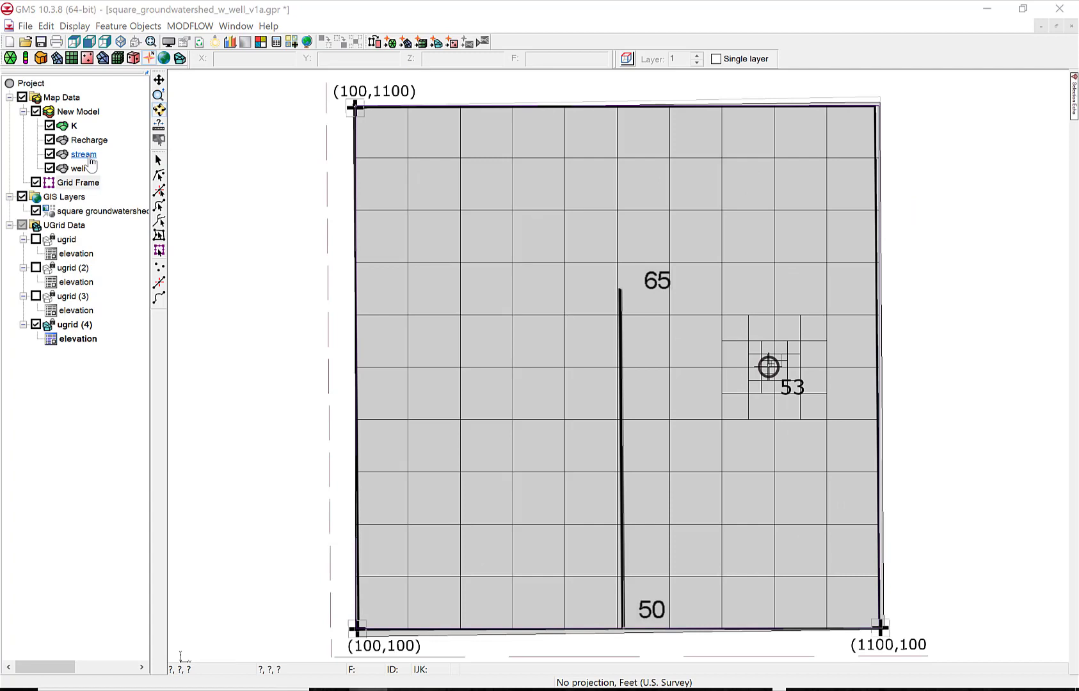
left_click(83, 154)
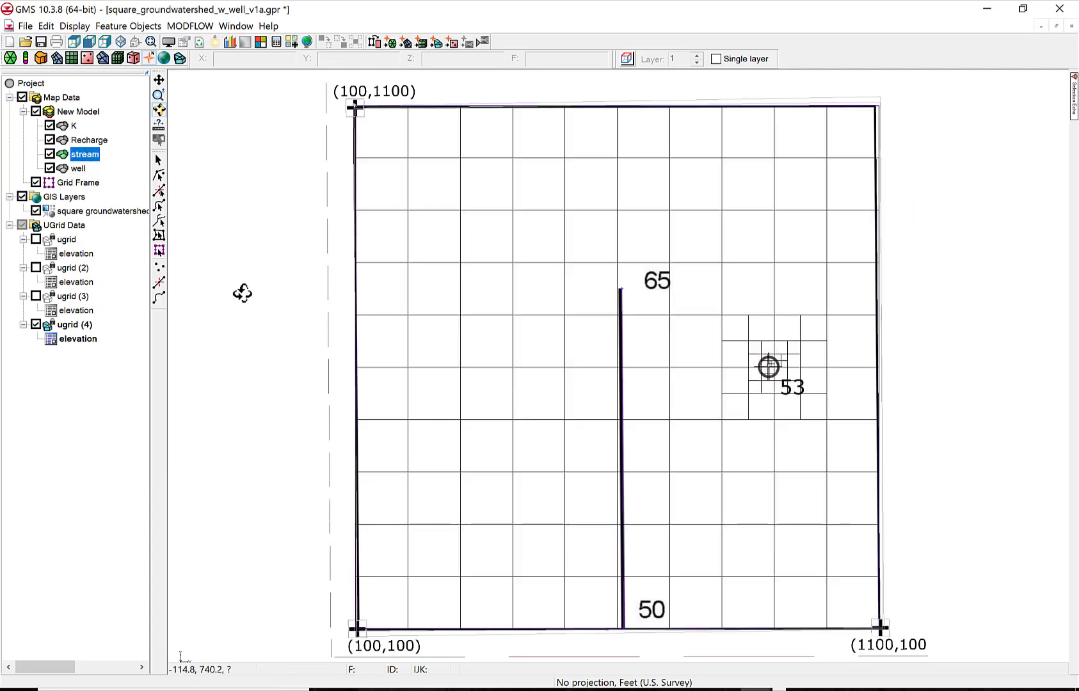
right_click(74, 156)
left_click(125, 208)
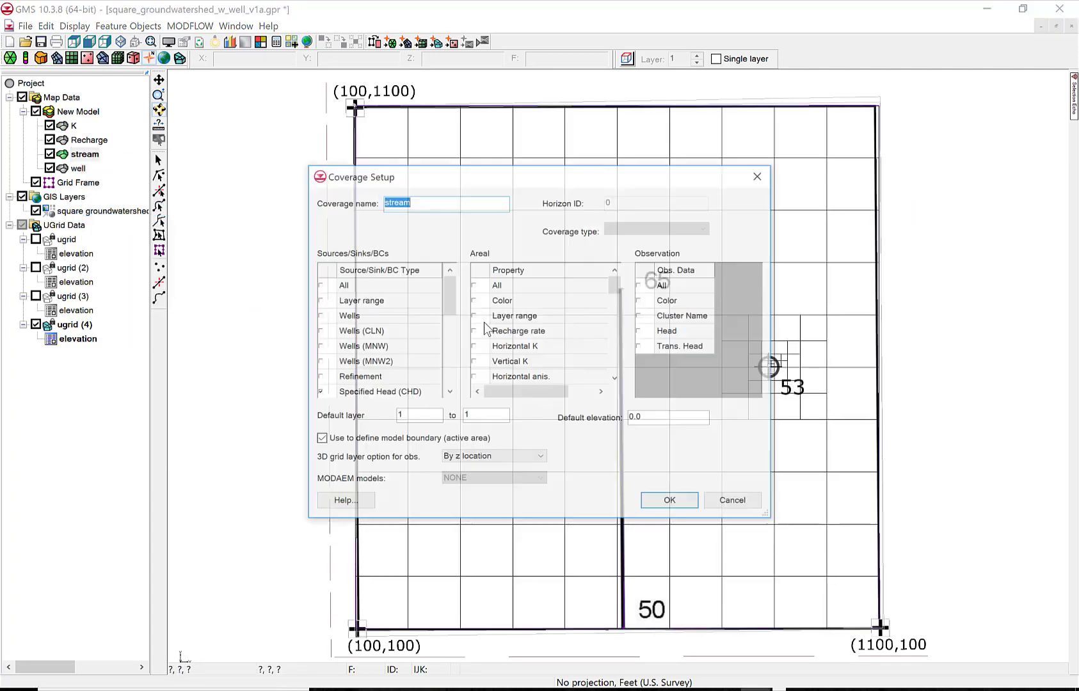
left_click(318, 378)
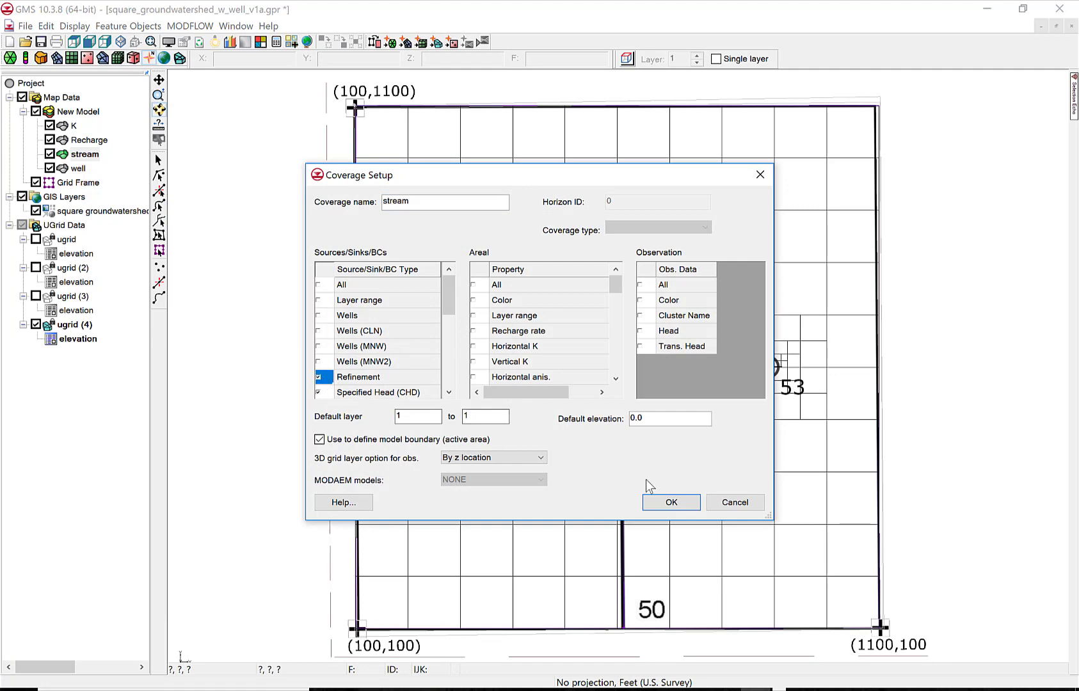
left_click(671, 503)
Set the stream's CHD arc to refine with a 10.0 ft base size.
right_click(92, 158)
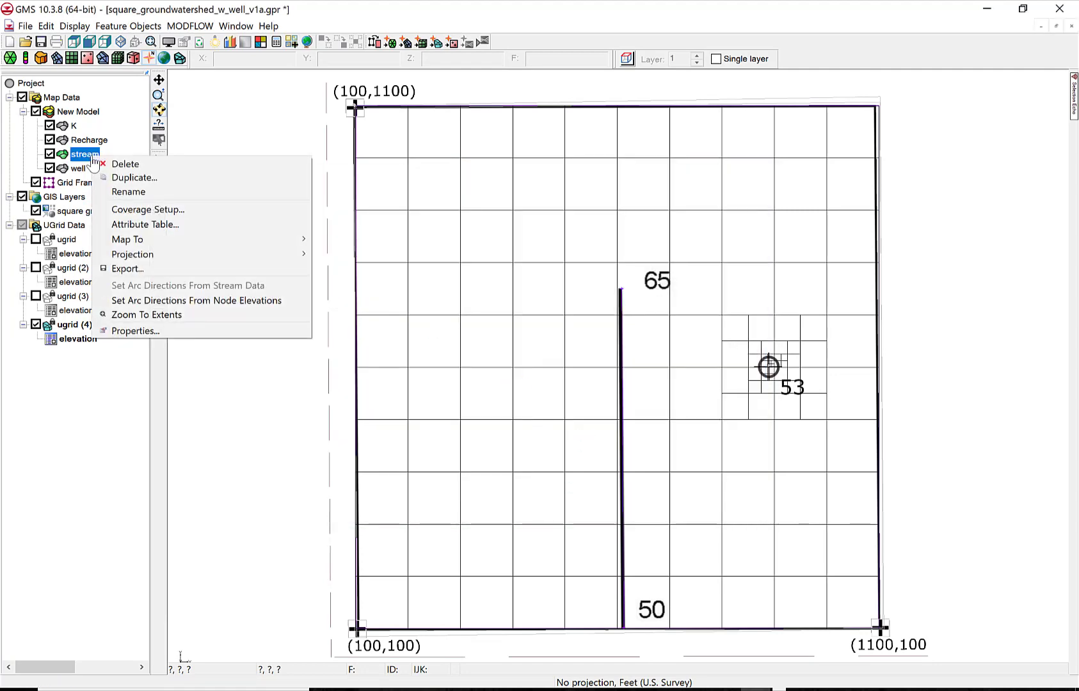
left_click(141, 222)
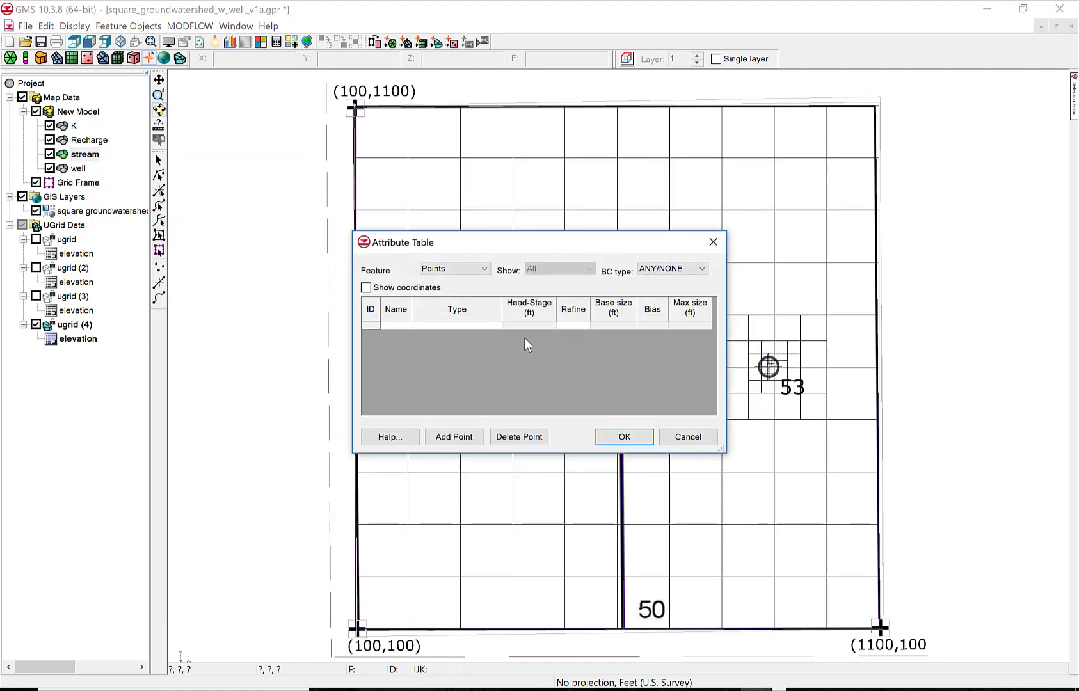
left_click(488, 272)
left_click(470, 302)
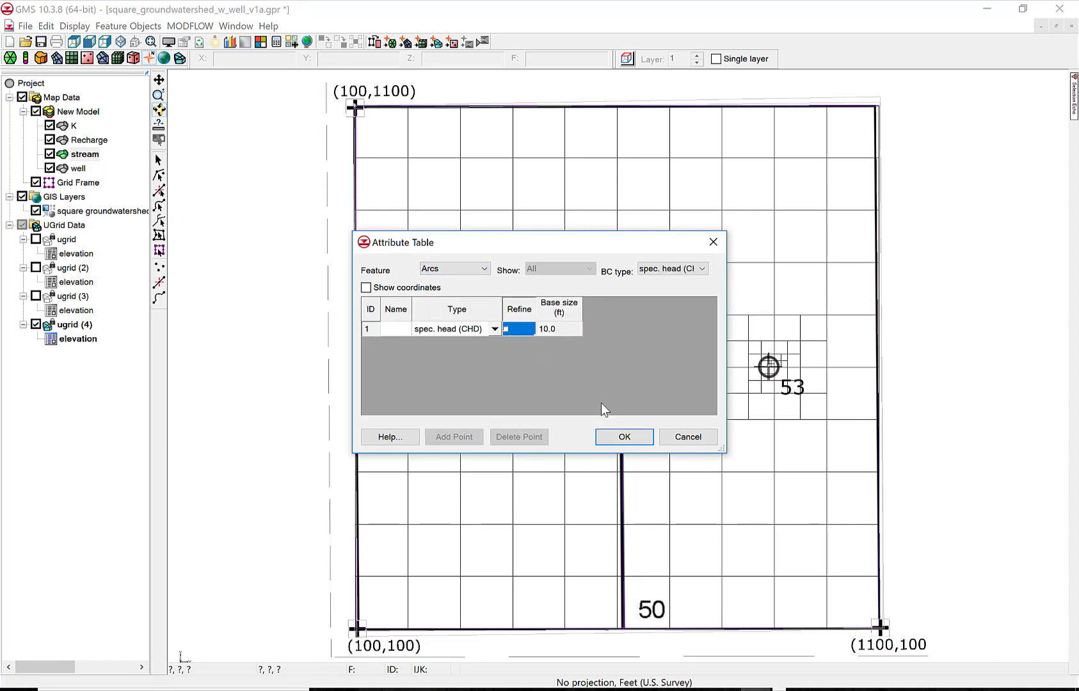
left_click(625, 440)
Reopen the stream arc attributes to verify refinement is on.
right_click(81, 158)
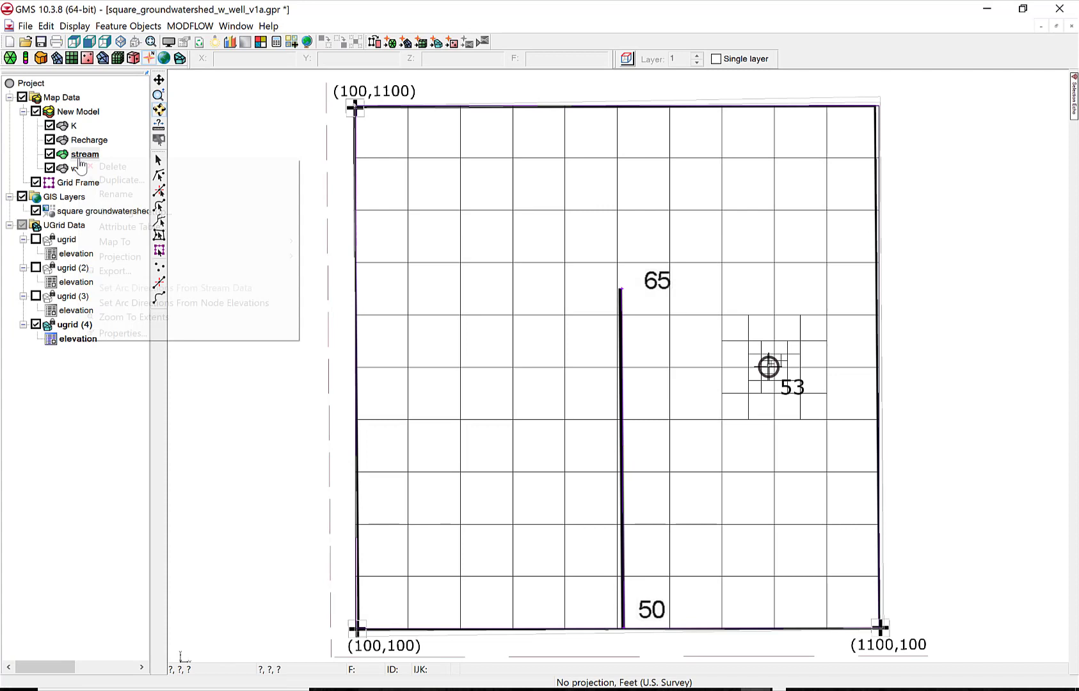
left_click(139, 227)
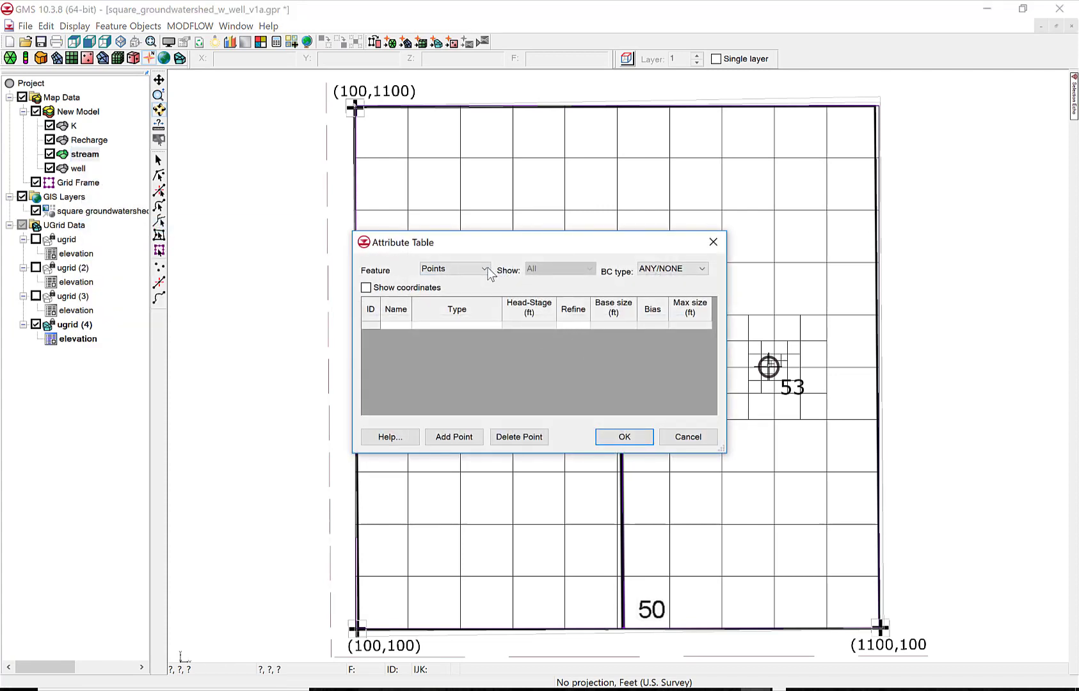
left_click(486, 270)
left_click(471, 298)
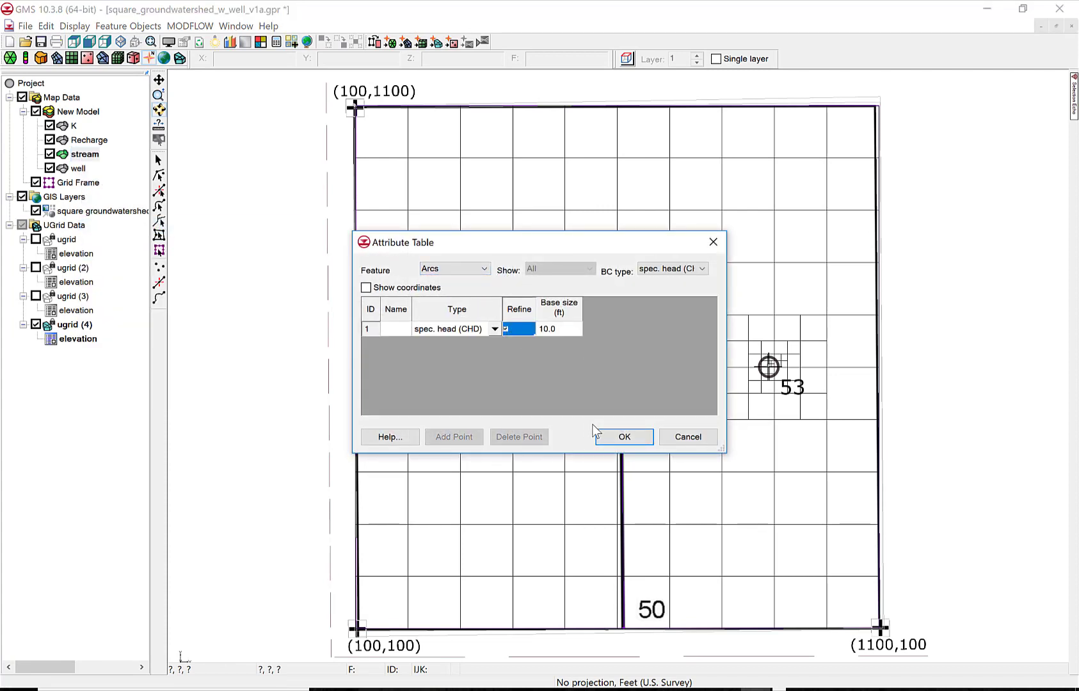
left_click(618, 436)
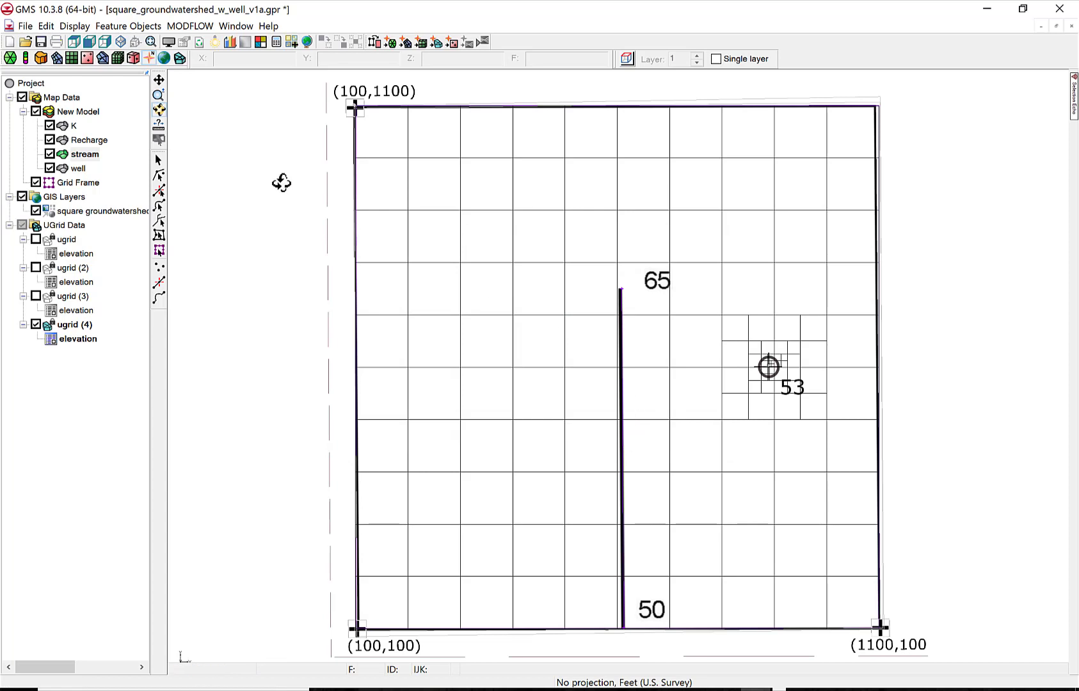
Create ugrid (5) from the grid frame with default settings and tilt to inspect its stream refinement.
left_click(83, 185)
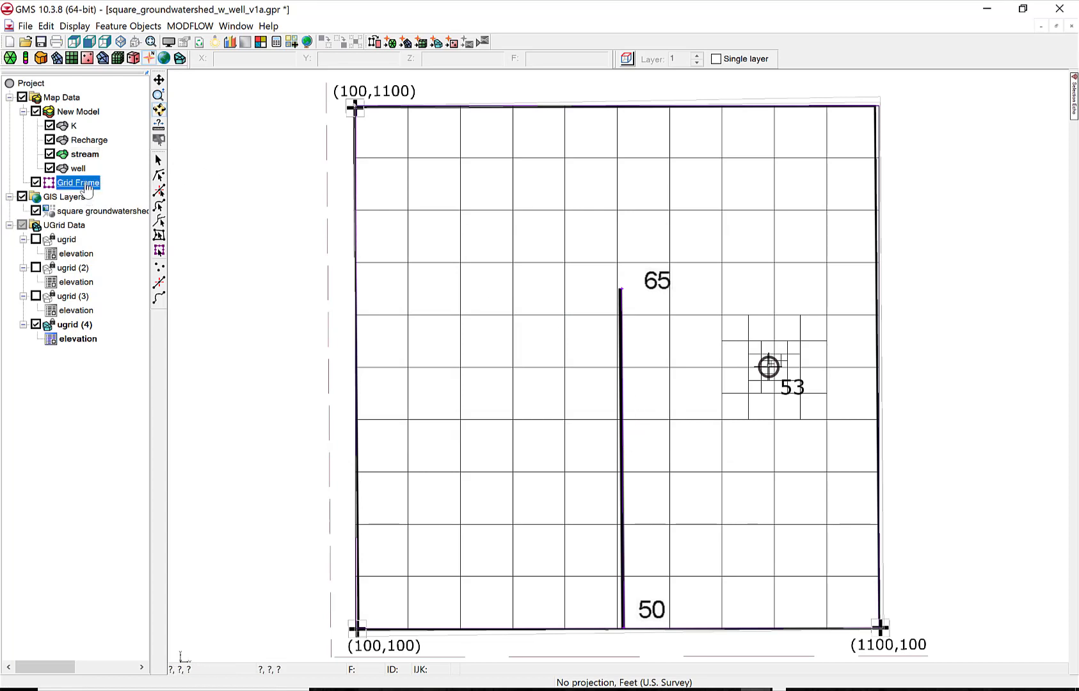
right_click(88, 189)
mouse_move(122, 207)
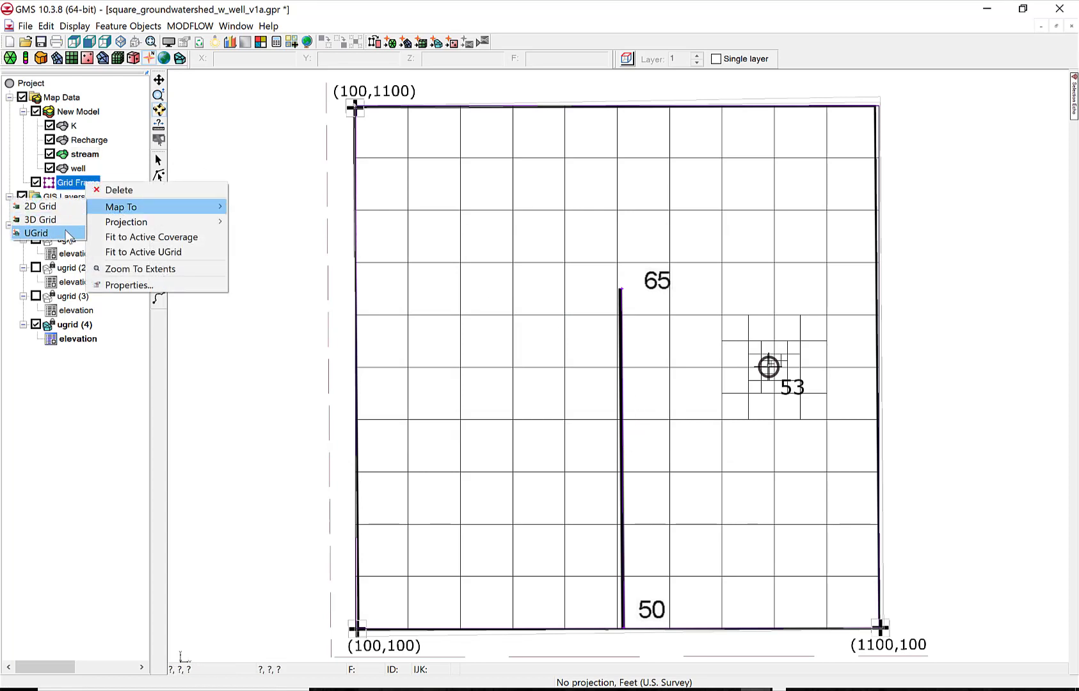
left_click(69, 234)
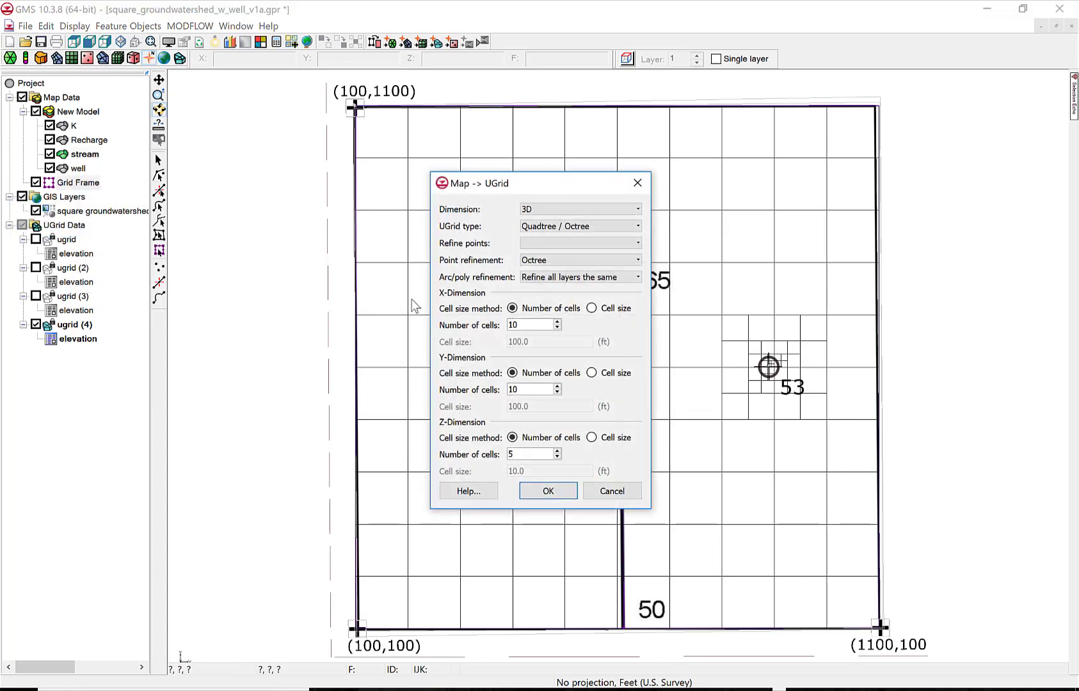
left_click(555, 491)
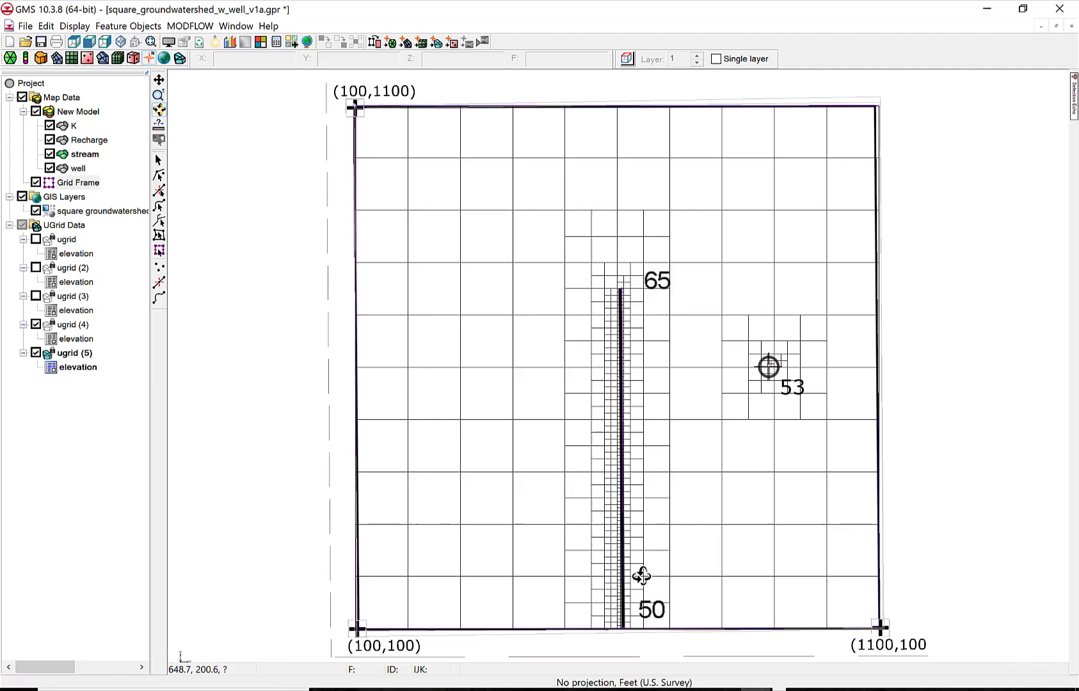
left_click_drag(675, 596, 403, 290)
Map the grid frame to ugrid (6) with Octree arc/poly refinement.
right_click(84, 183)
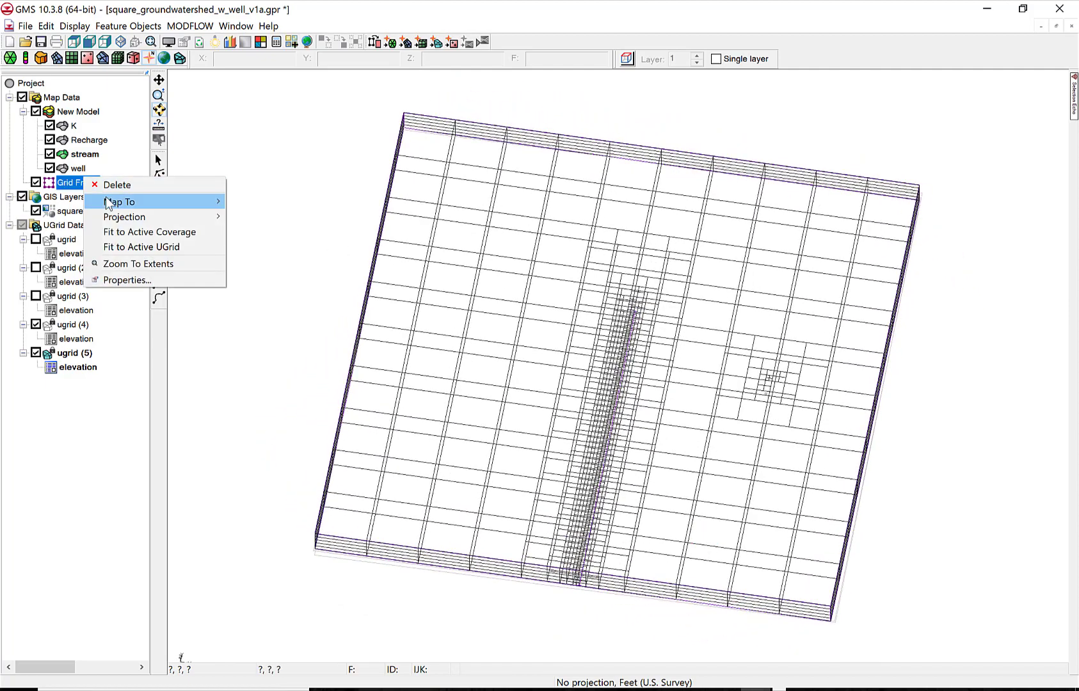
mouse_move(109, 203)
left_click(55, 228)
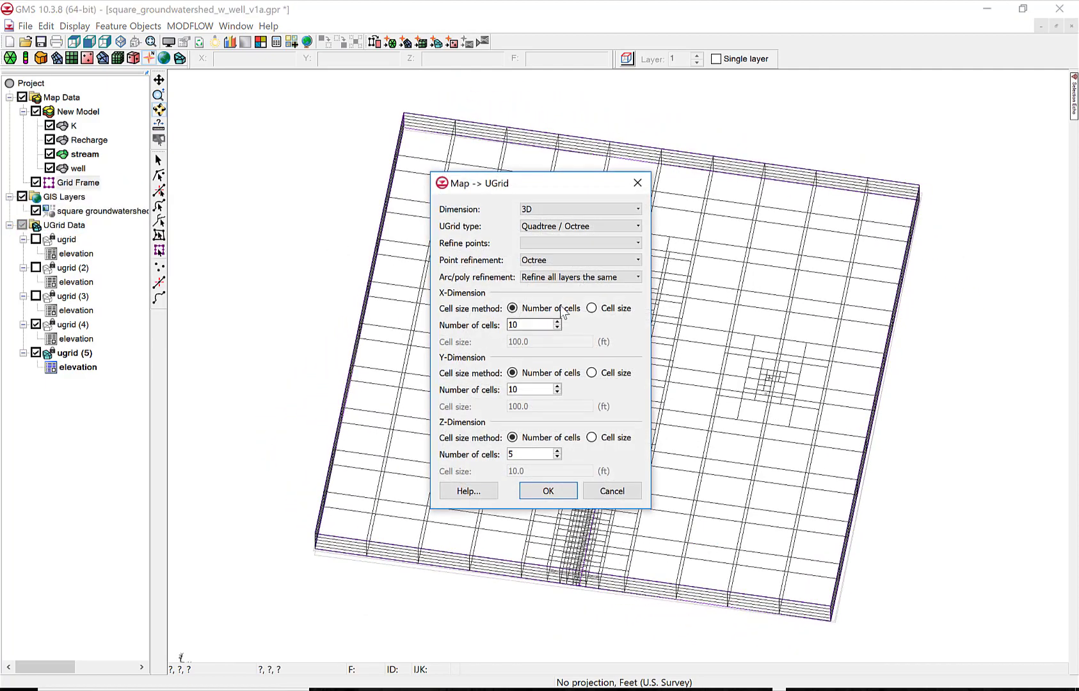
left_click(579, 276)
left_click(569, 299)
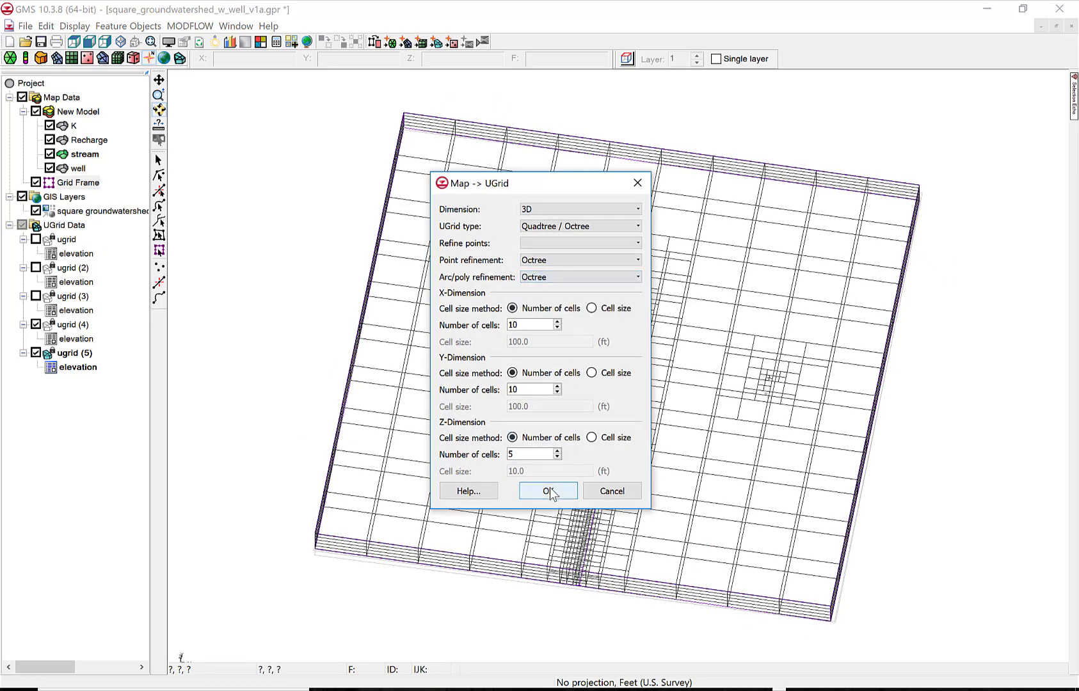
left_click(550, 490)
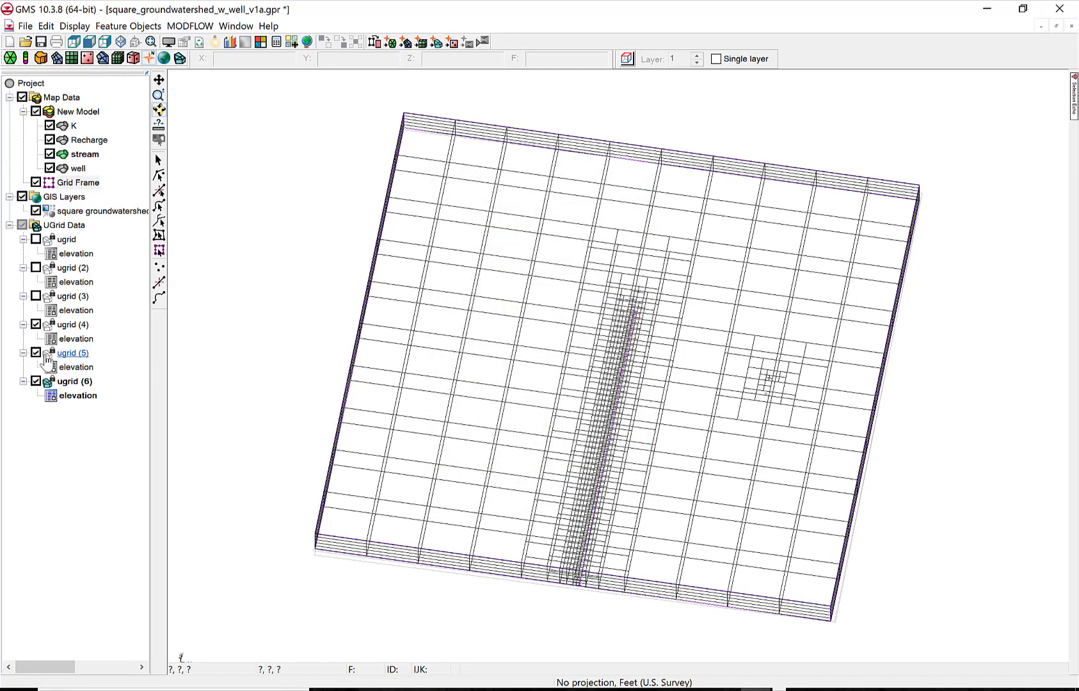
Compare ugrid (5) and ugrid (6) in 3D, leaving only ugrid (6) displayed.
left_click(36, 353)
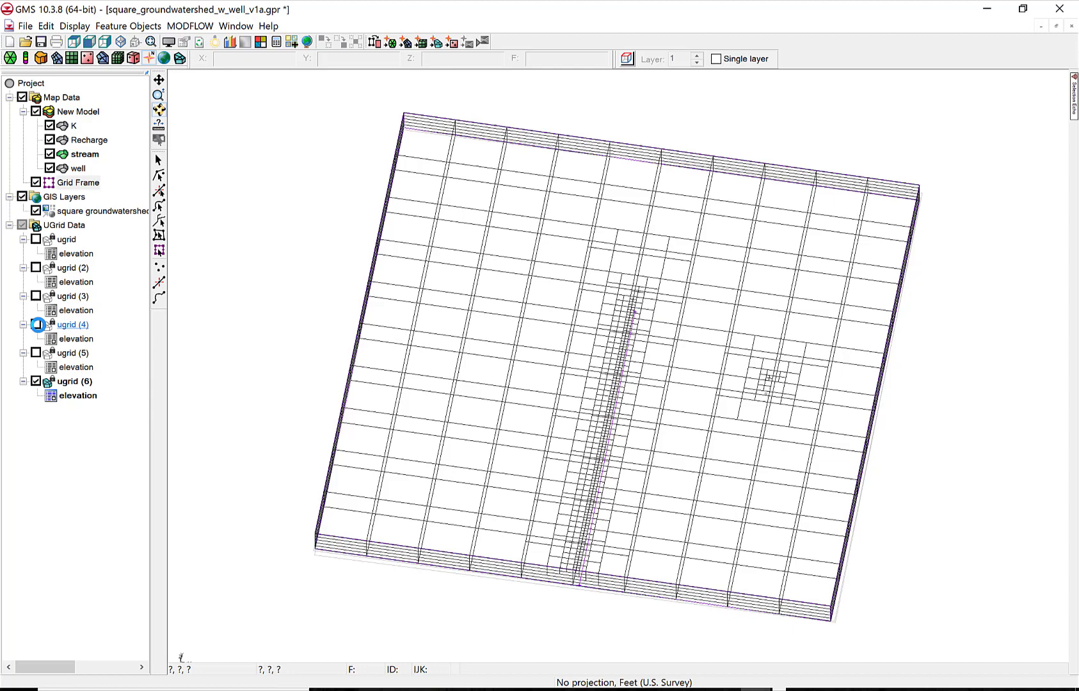
left_click_drag(621, 587, 458, 460)
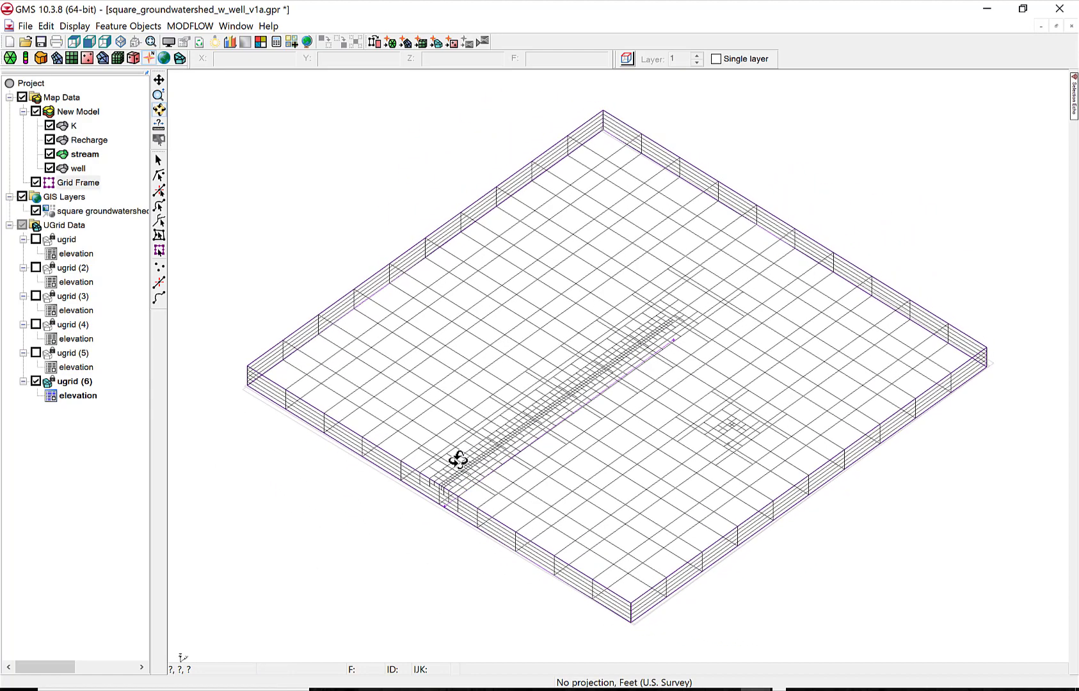
left_click(73, 352)
left_click(36, 352)
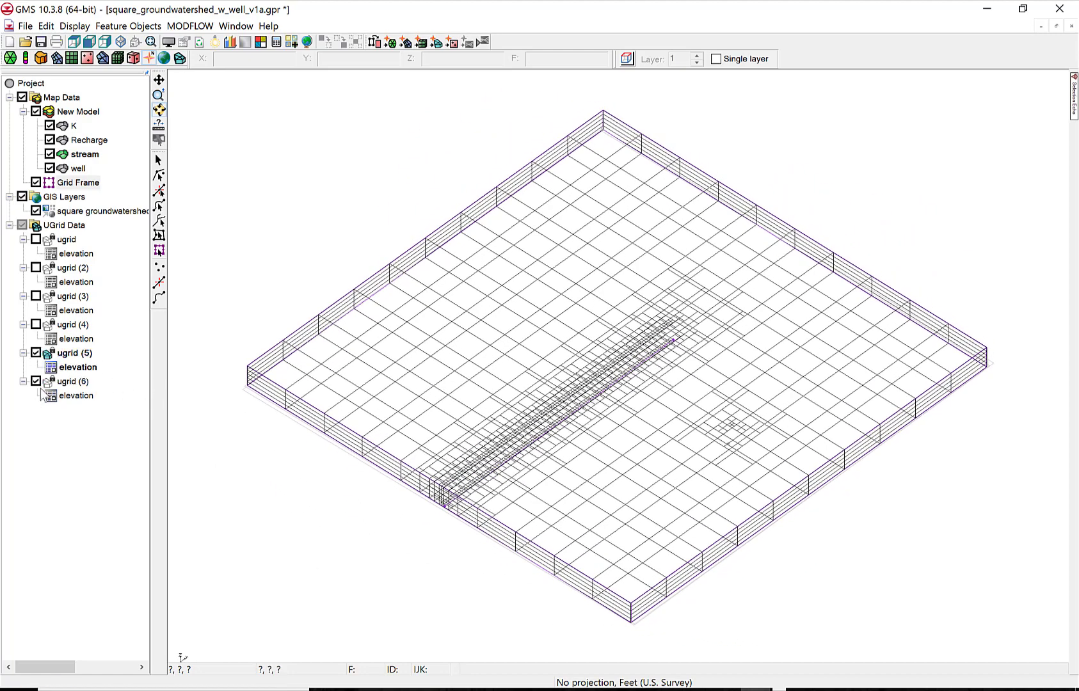
left_click(36, 352)
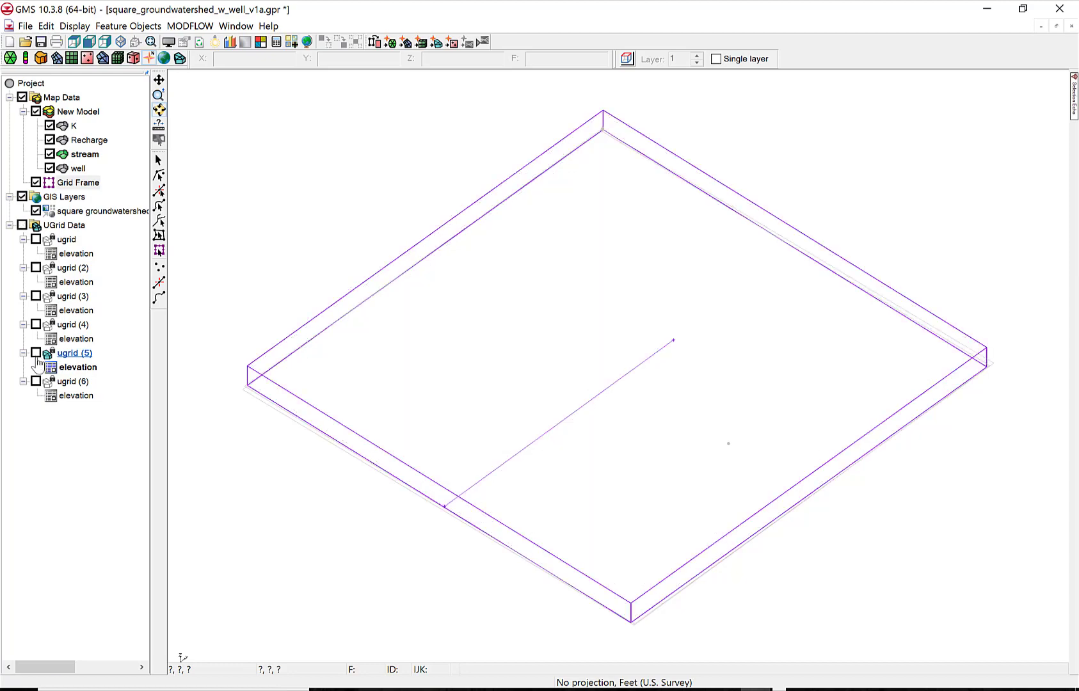
left_click(36, 381)
left_click_drag(298, 385, 496, 554)
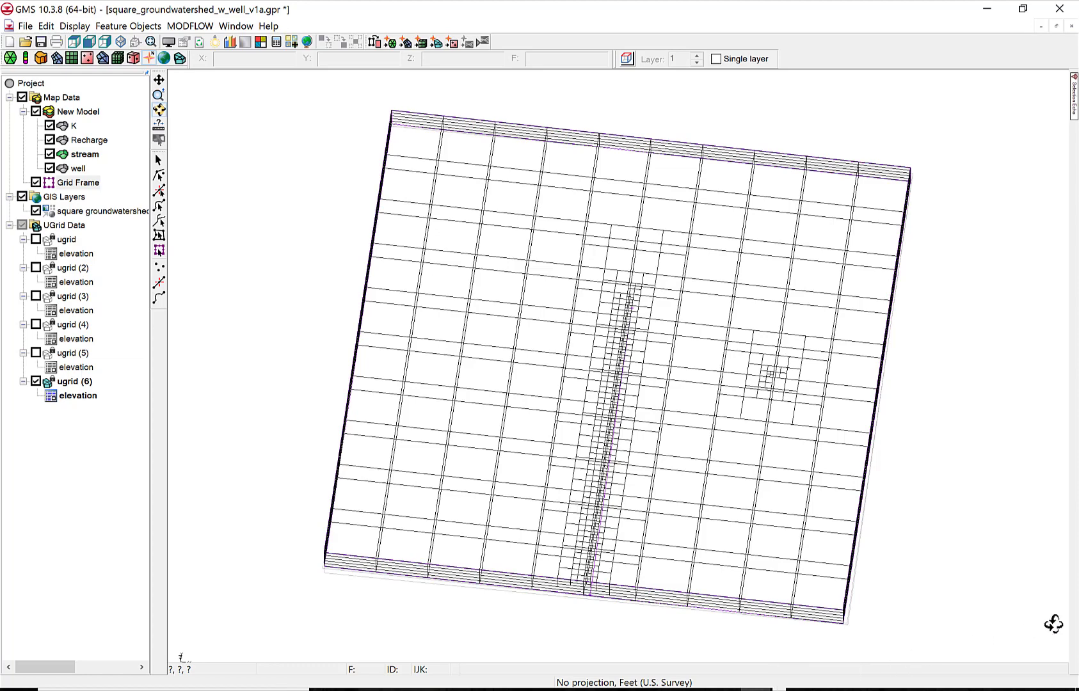
Create a new MODFLOW simulation on ugrid (6) with default global settings.
left_click(67, 381)
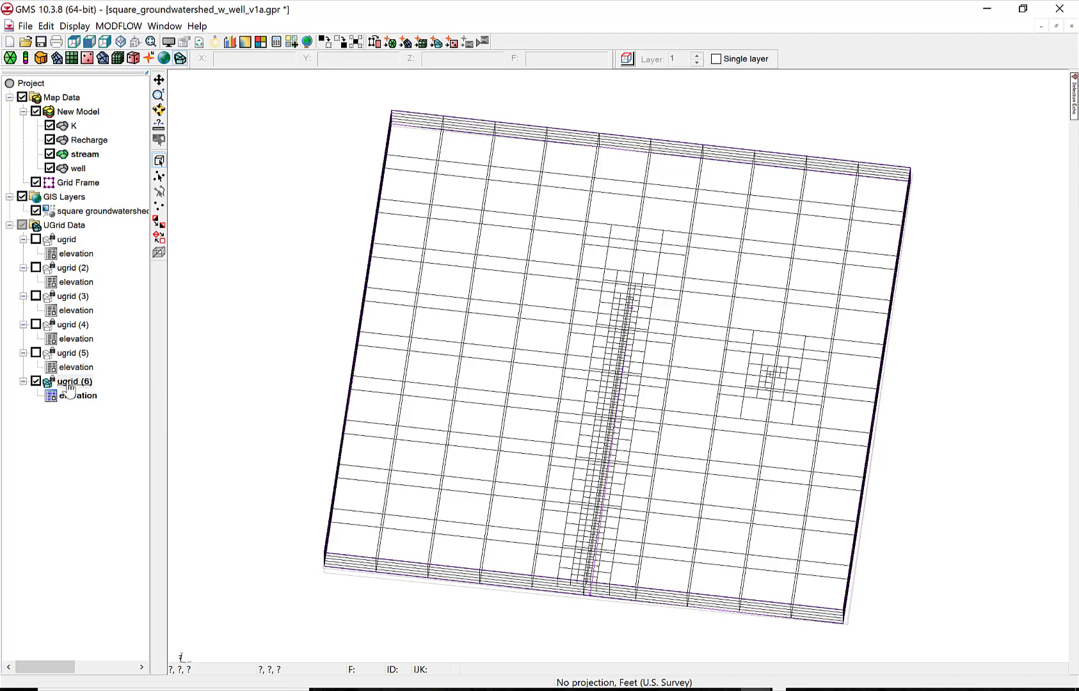
left_click(119, 26)
left_click(56, 41)
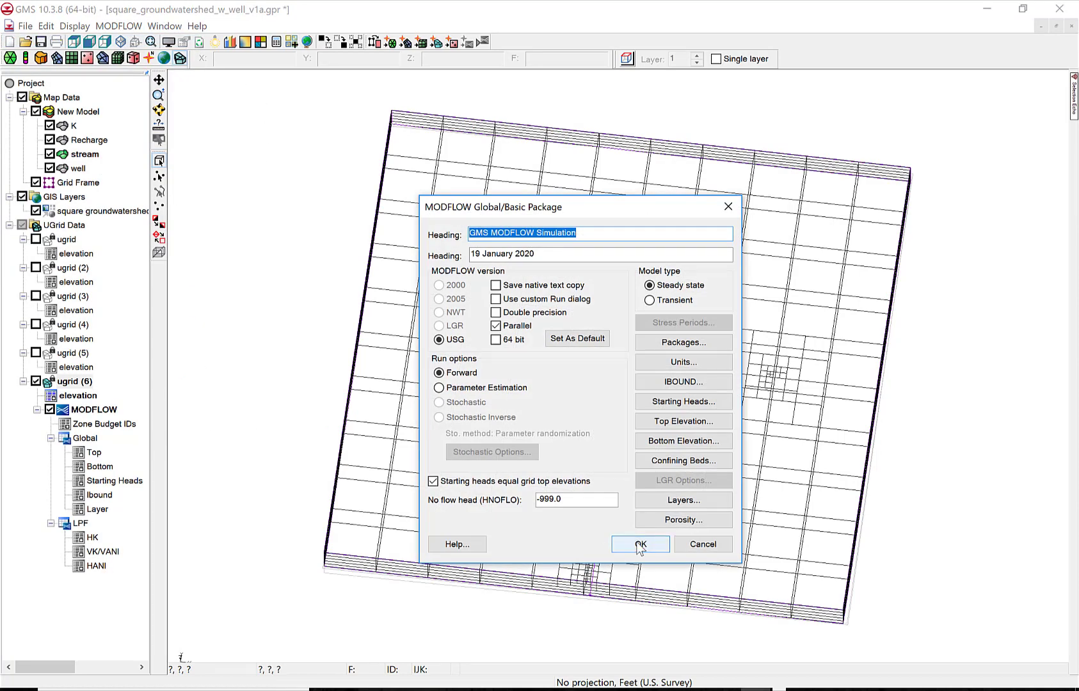
left_click(640, 545)
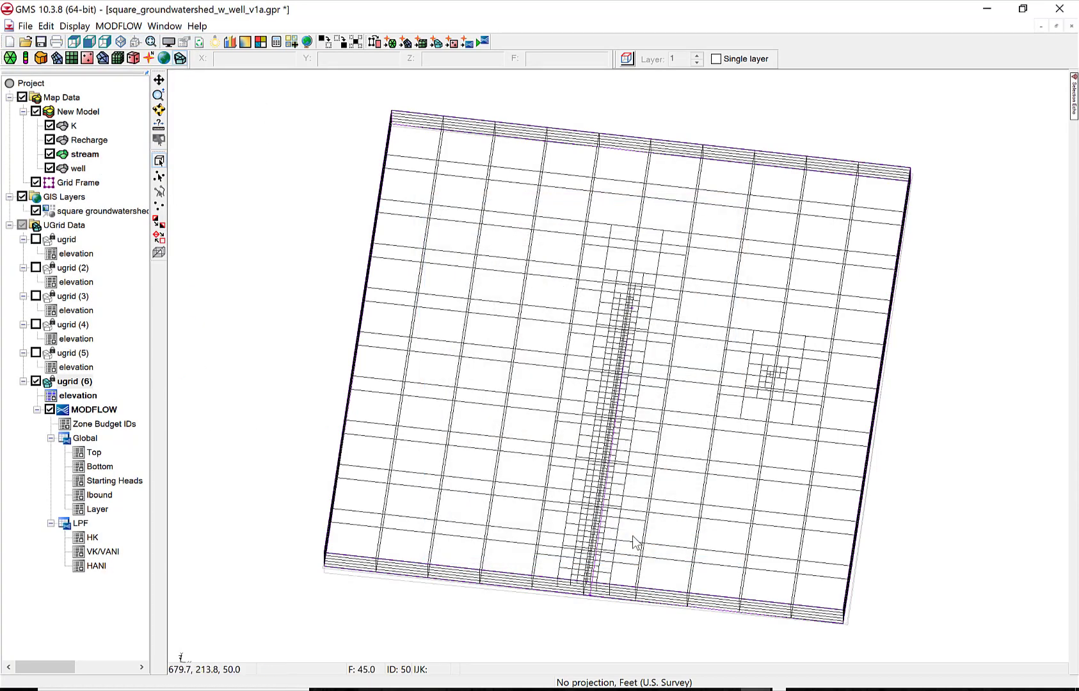
Transfer the map data to the model, save the project, and run MODFLOW.
left_click(470, 42)
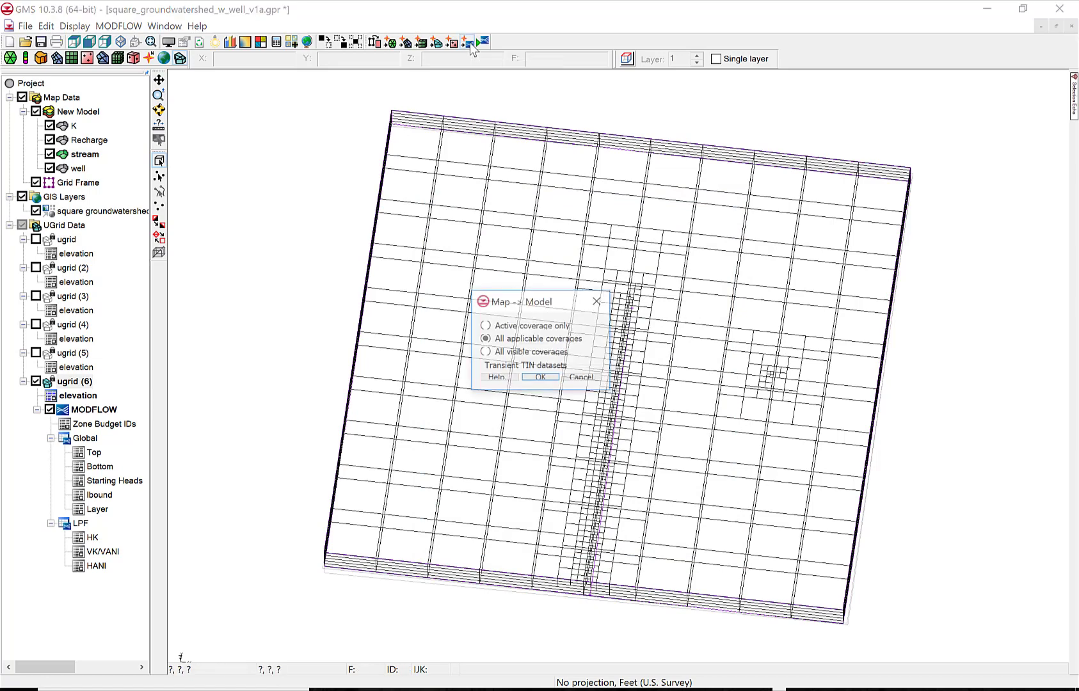
left_click(546, 377)
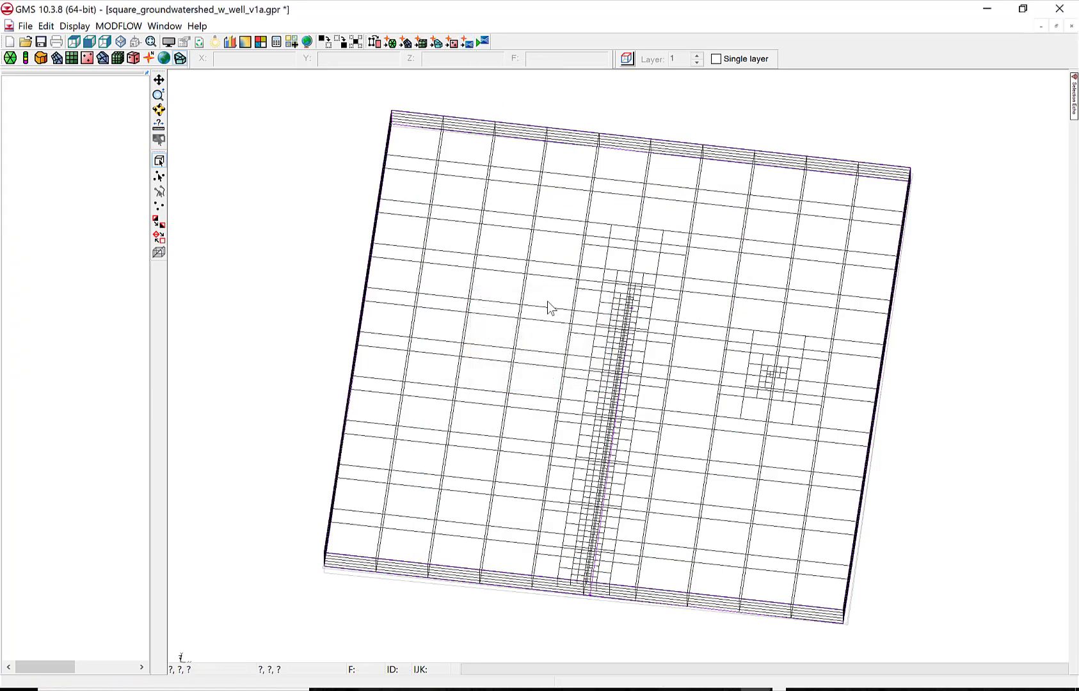
left_click(484, 41)
left_click(529, 389)
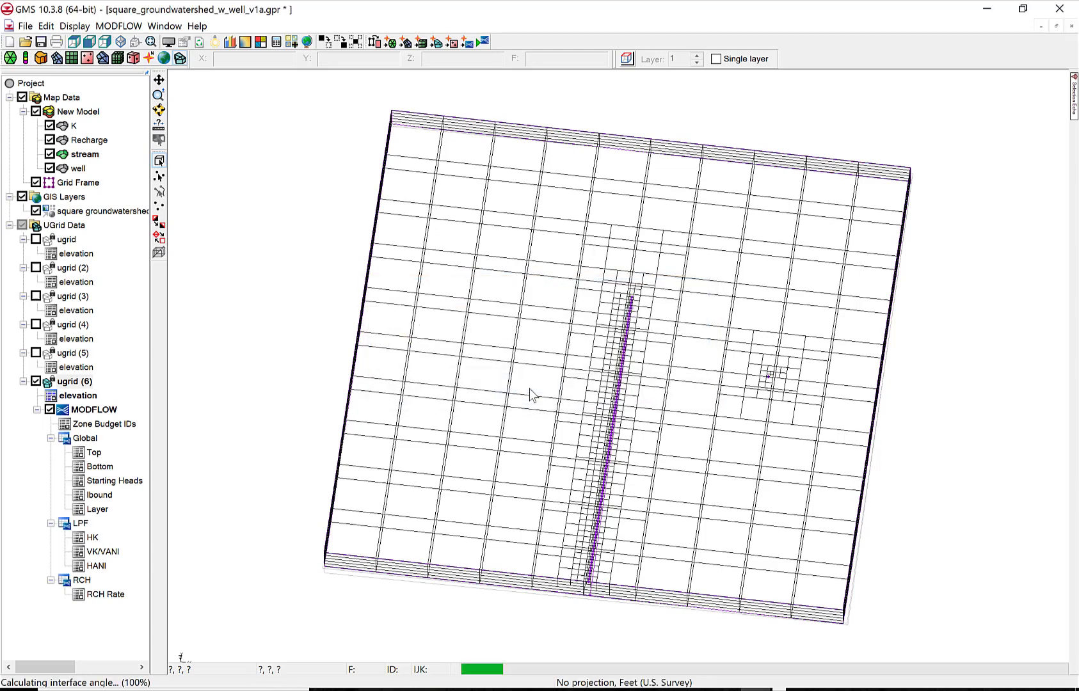
left_click(793, 501)
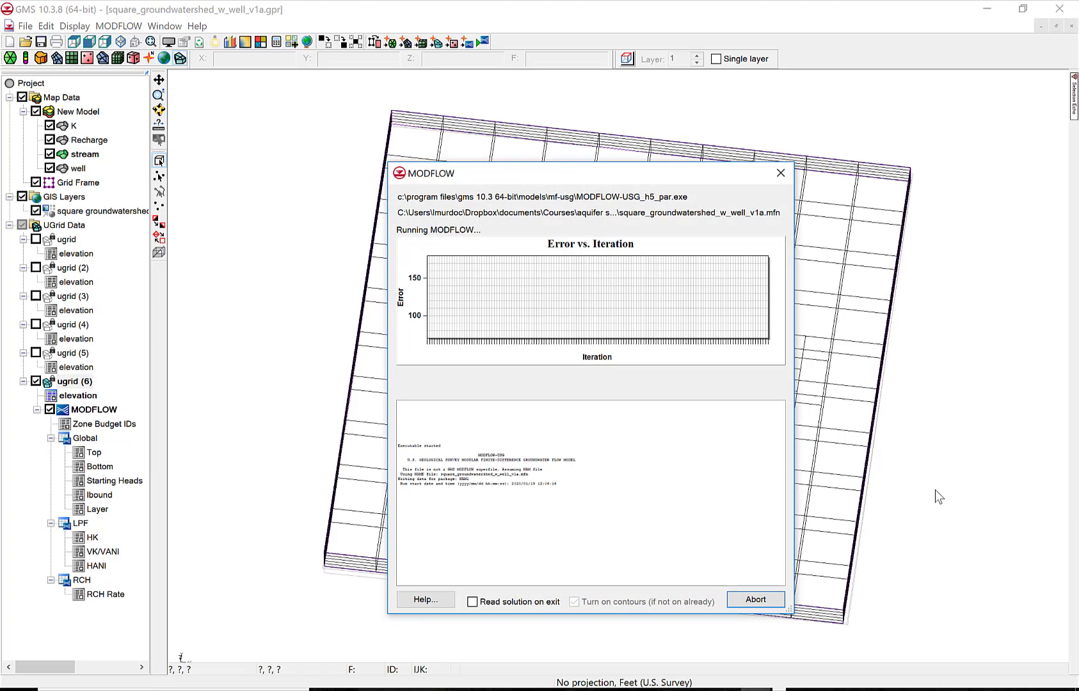
Load the computed heads (50–90 ft) onto ugrid (6) and tilt the view to inspect them.
left_click(750, 606)
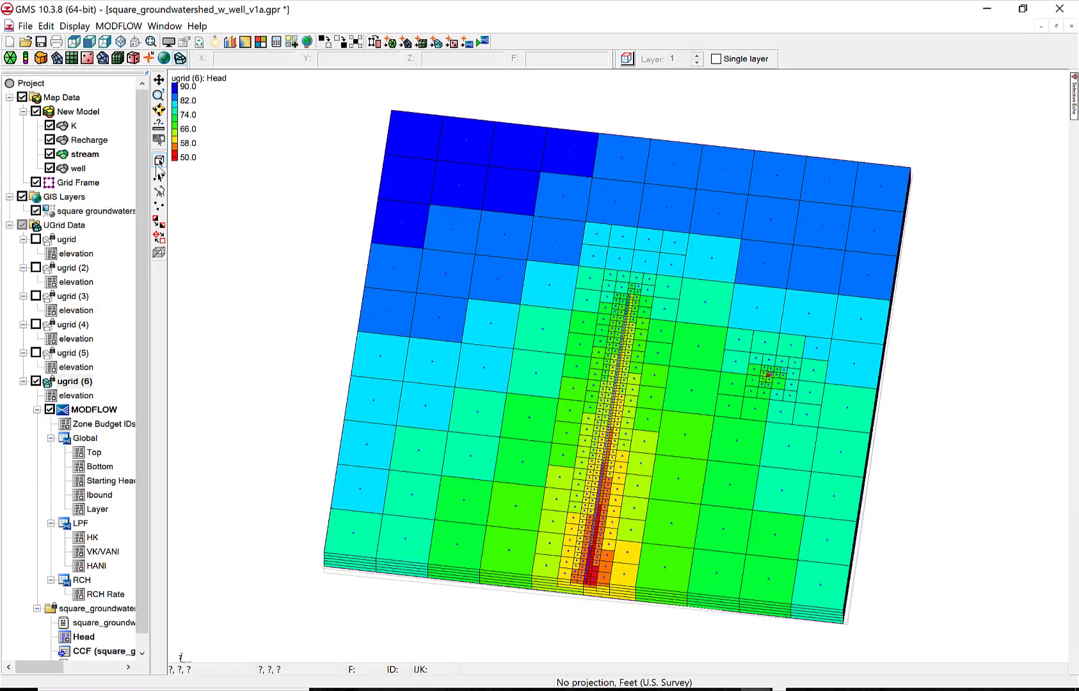
left_click(159, 109)
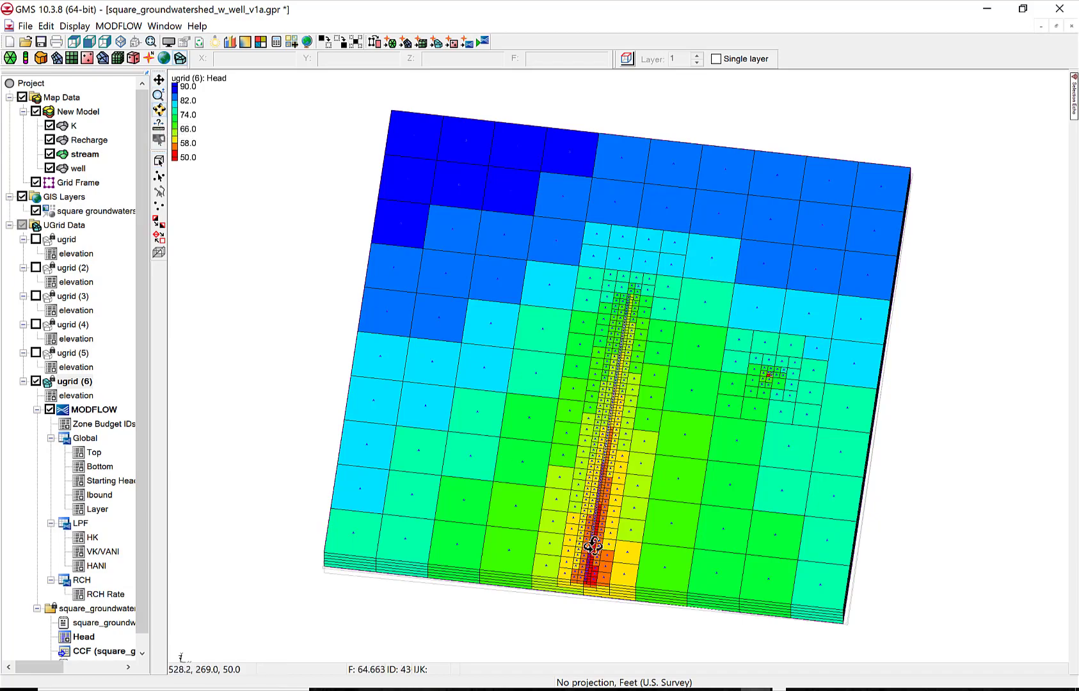
left_click_drag(593, 546, 638, 550)
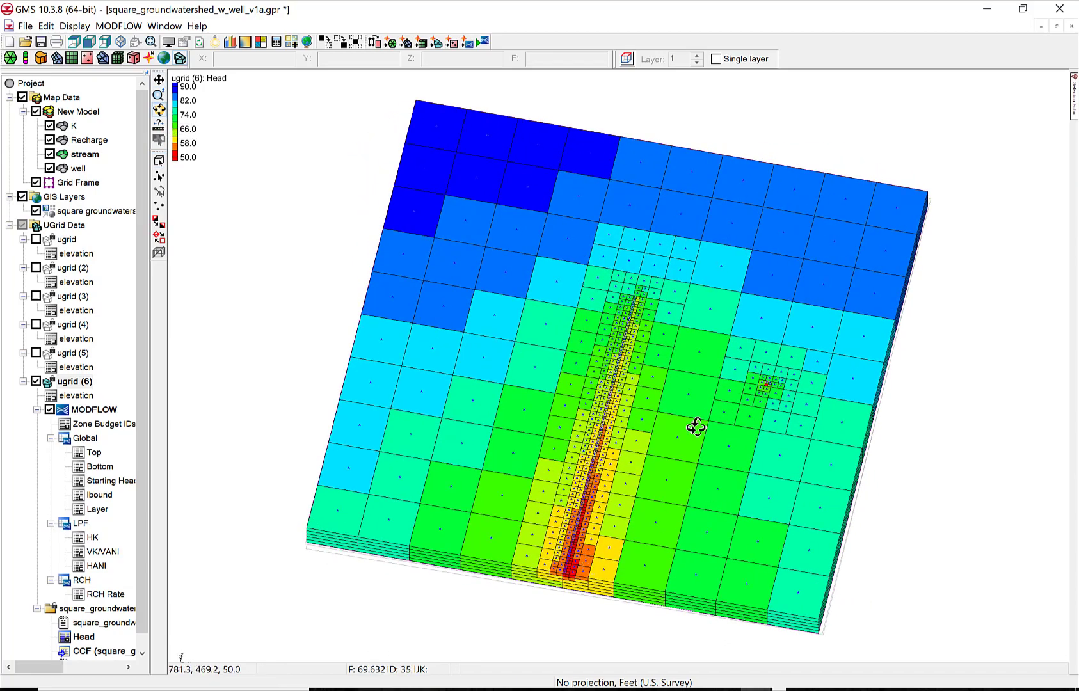
left_click_drag(696, 427, 679, 576)
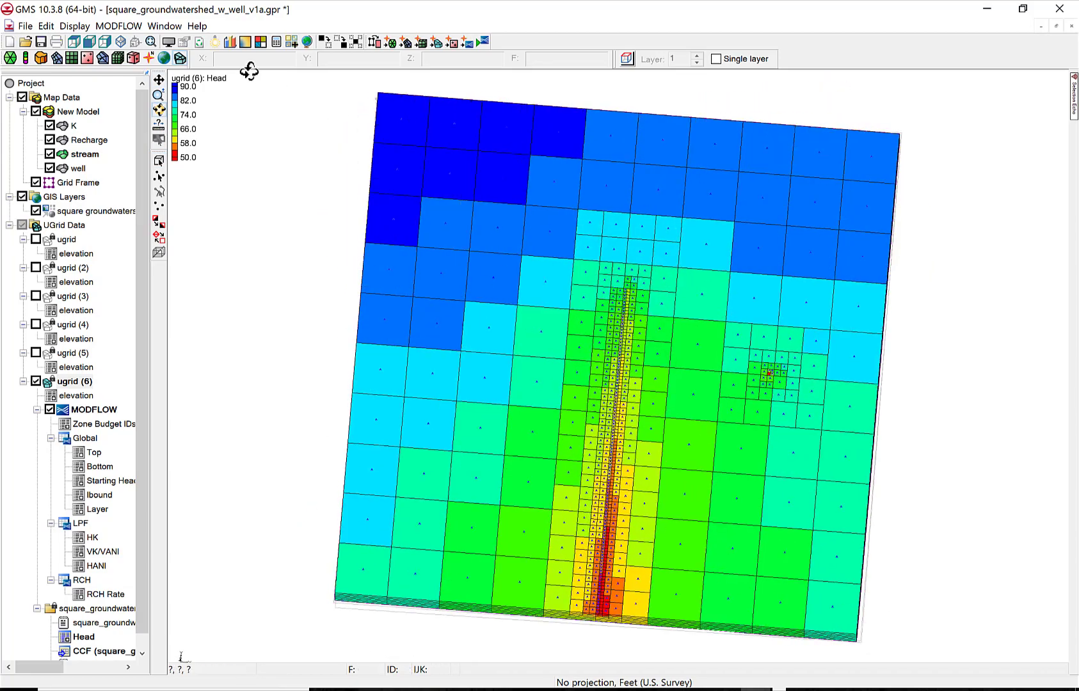
Zoom in on the head contours in the cells around the well.
left_click(159, 94)
left_click(771, 374)
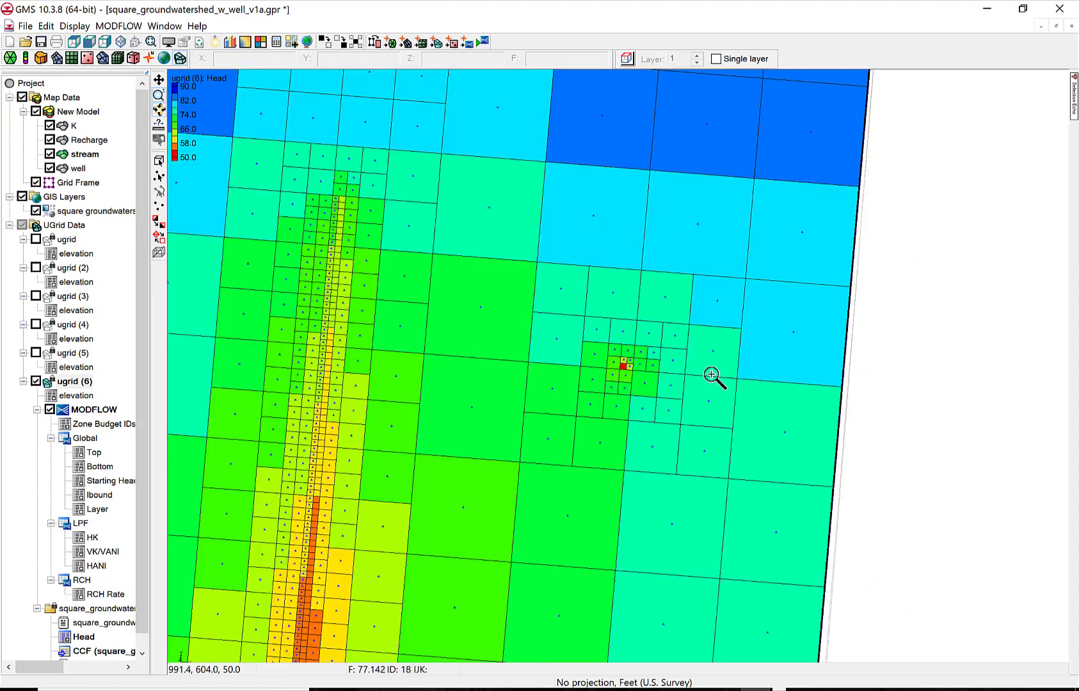
left_click(635, 370)
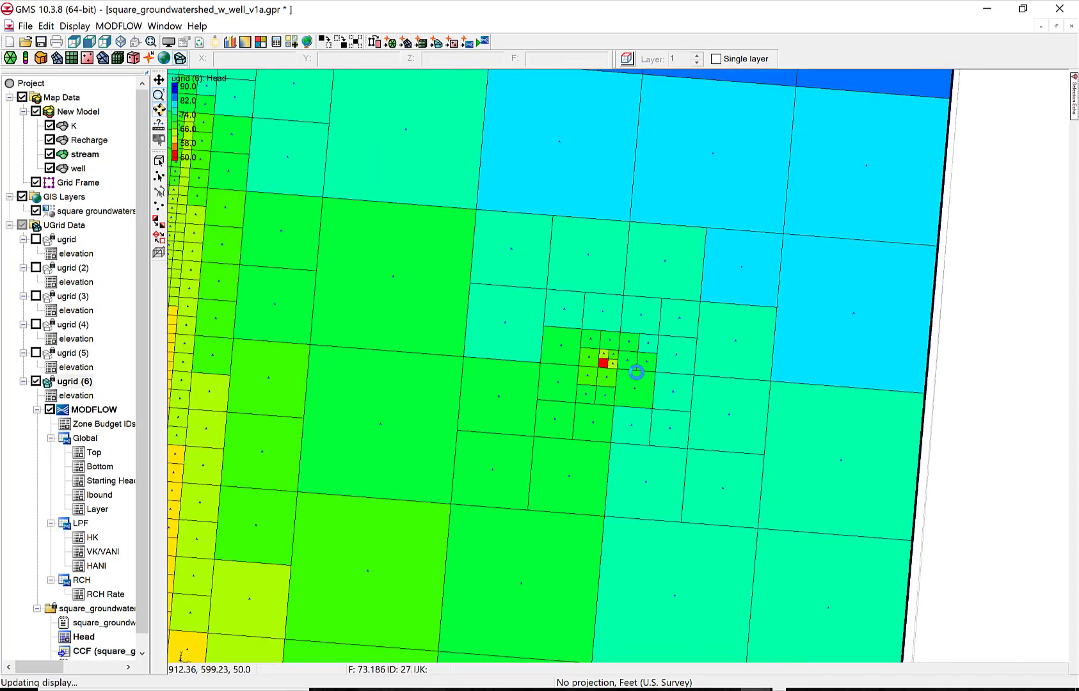
scroll(636, 371, "down", 3)
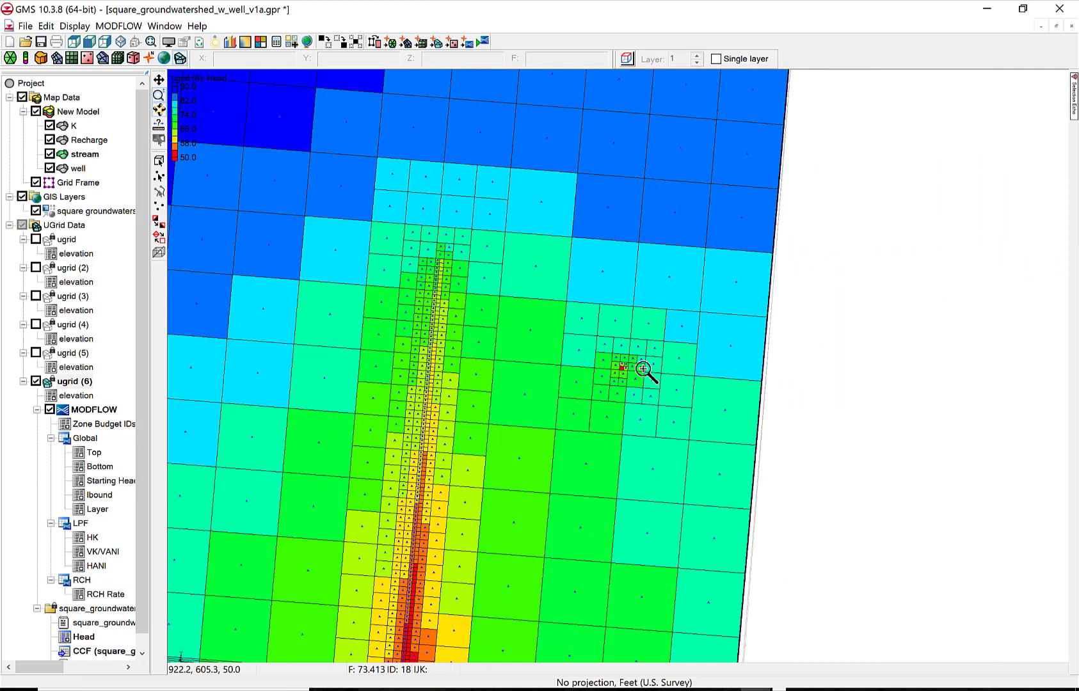
Map the grid frame to a Nested Grid UGrid, creating ugrid (7).
left_click(60, 184)
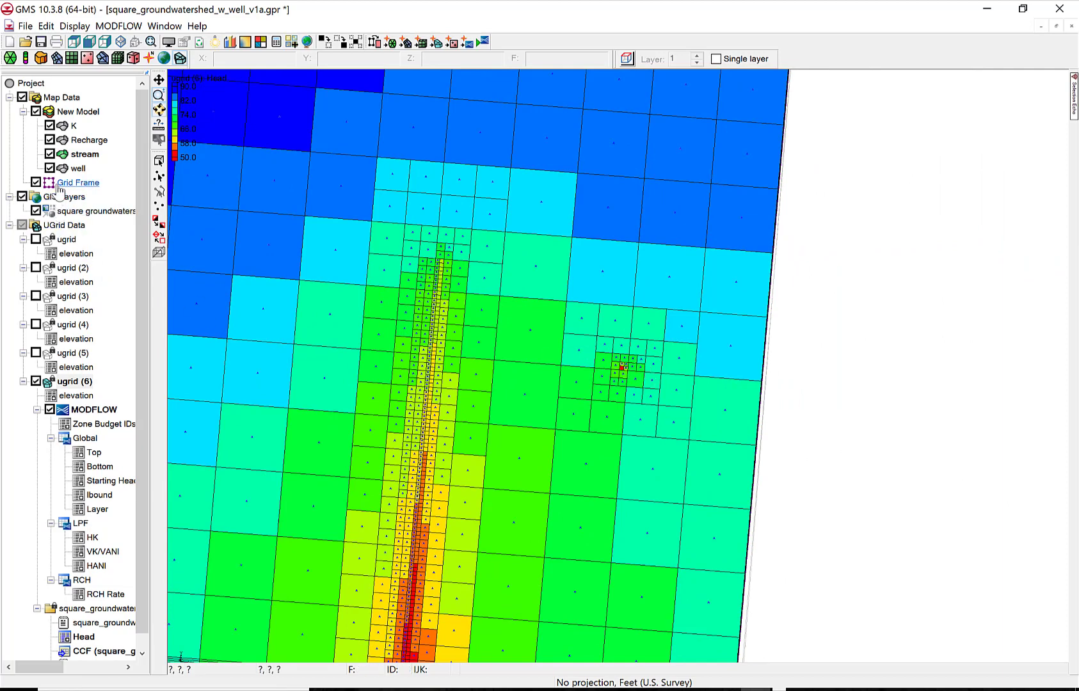
right_click(59, 187)
mouse_move(186, 210)
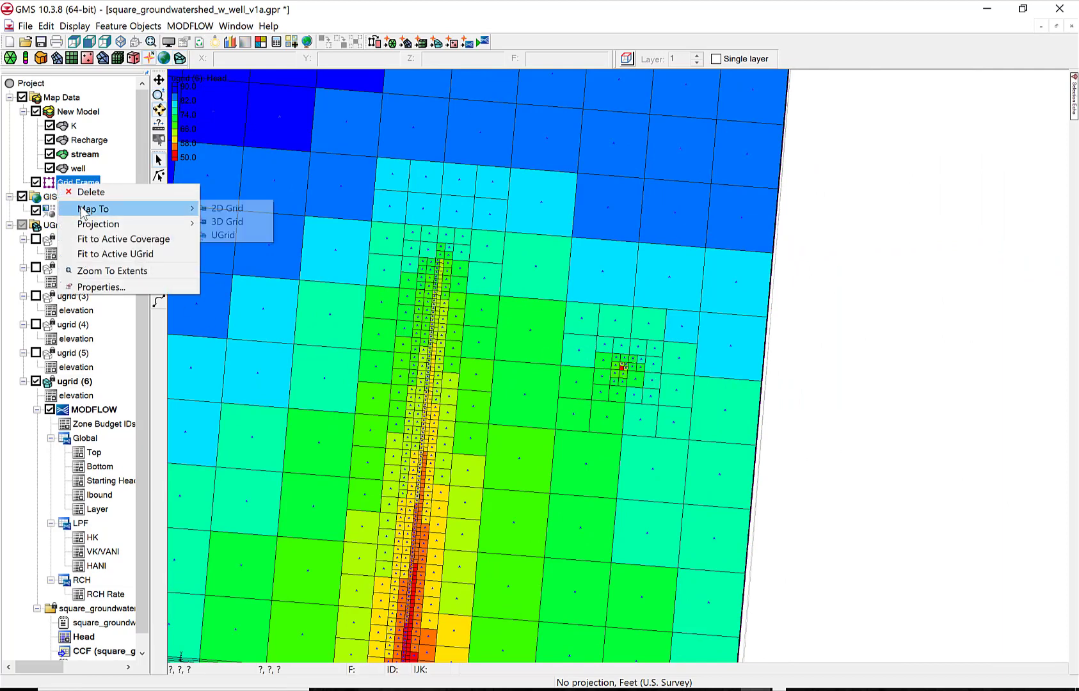
left_click(223, 235)
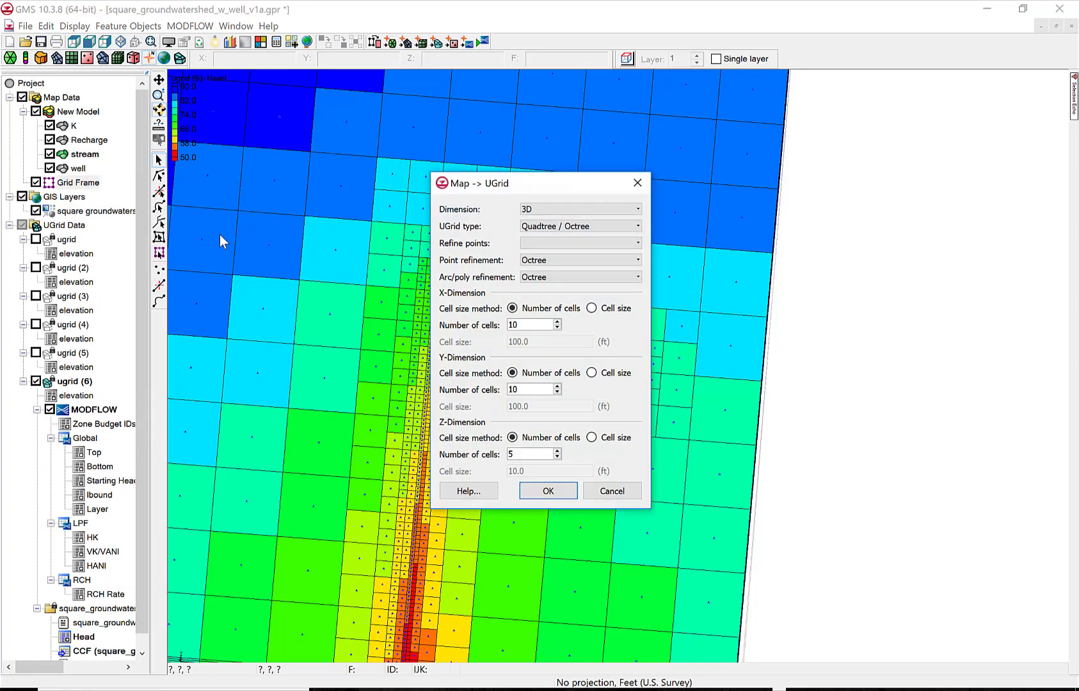
left_click(558, 230)
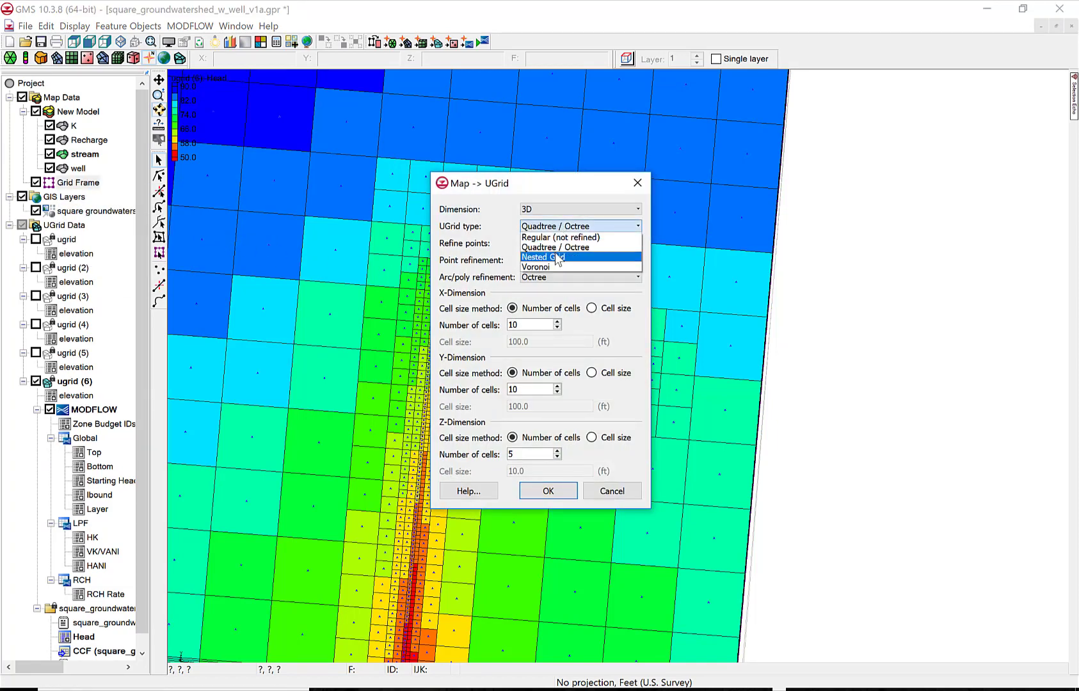
left_click(550, 251)
left_click(548, 491)
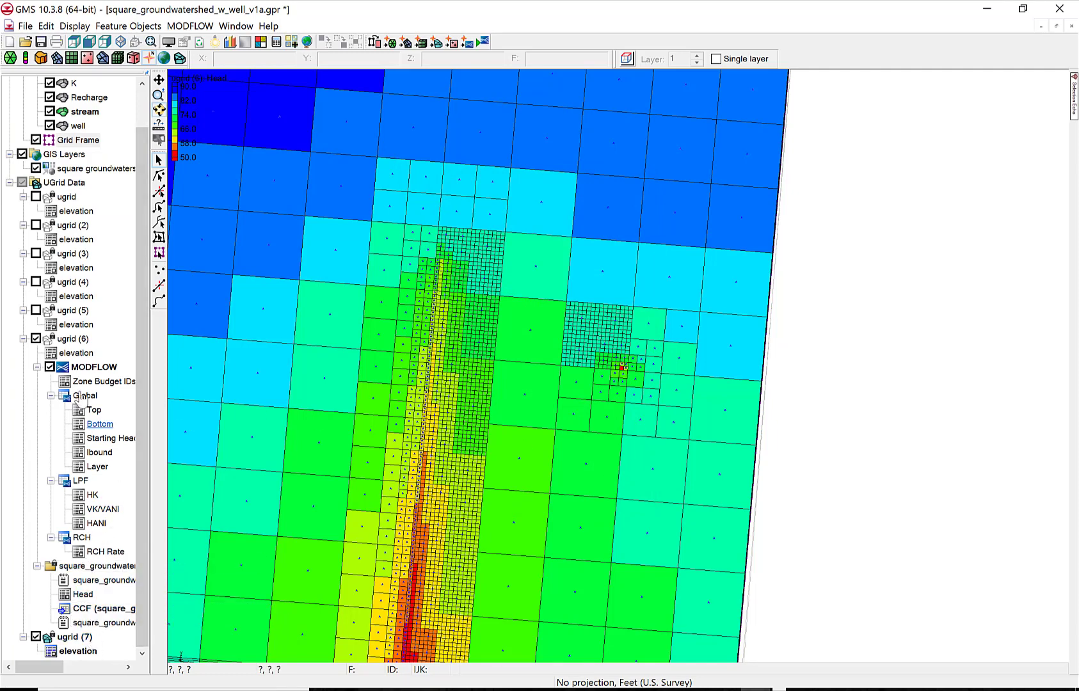
Hide ugrid (6), tilt the view to inspect ugrid (7), and collapse ugrid (6)'s MODFLOW branch.
left_click(36, 338)
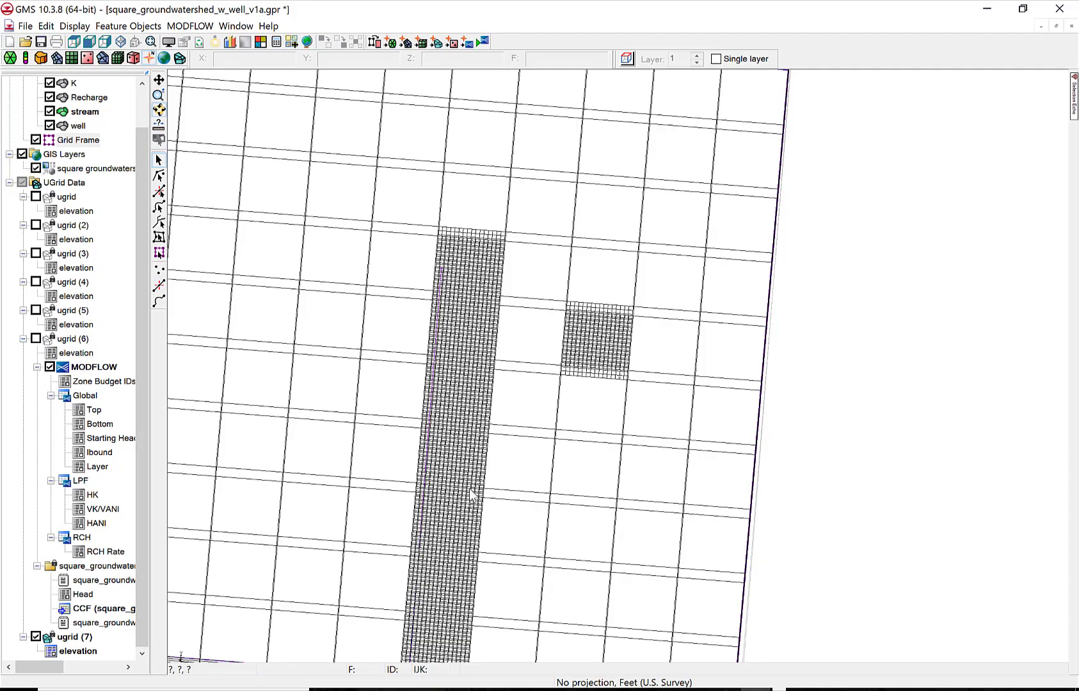
left_click(160, 112)
left_click_drag(542, 583, 564, 491)
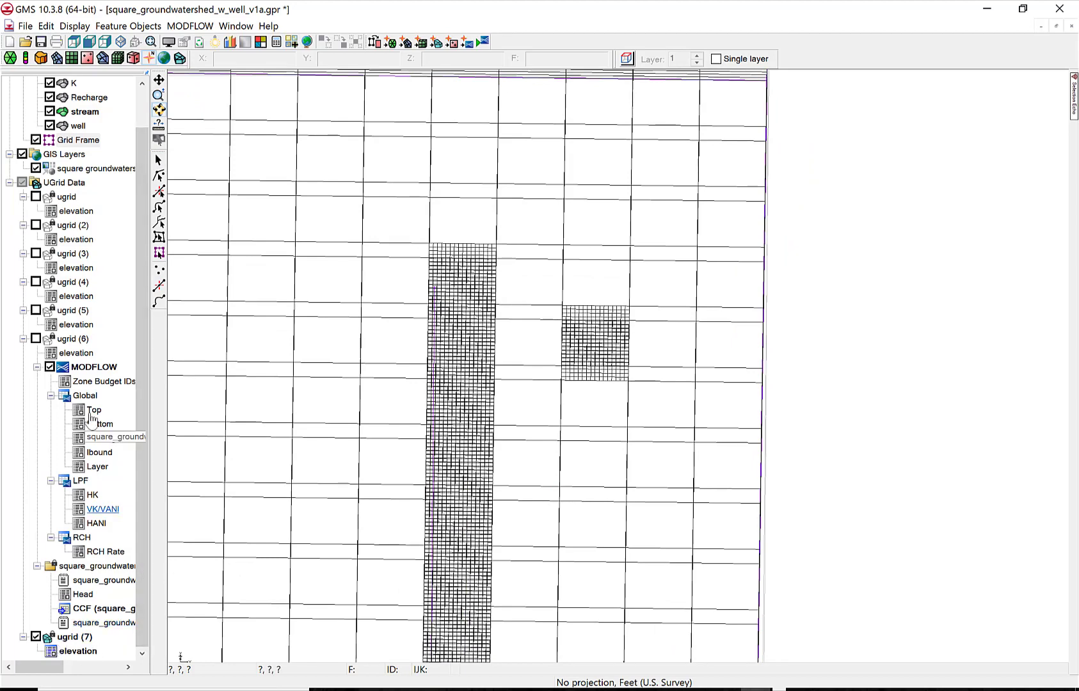
left_click(37, 367)
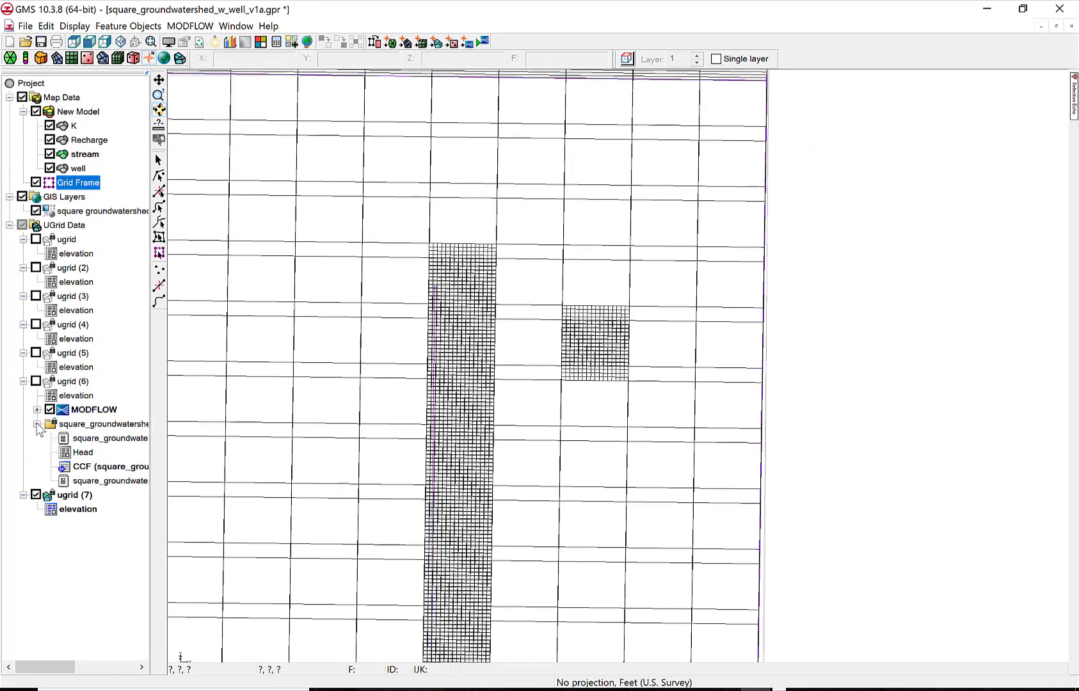
Add a MODFLOW model to ugrid (7), map the coverages into it, and run without saving.
left_click(37, 423)
right_click(67, 438)
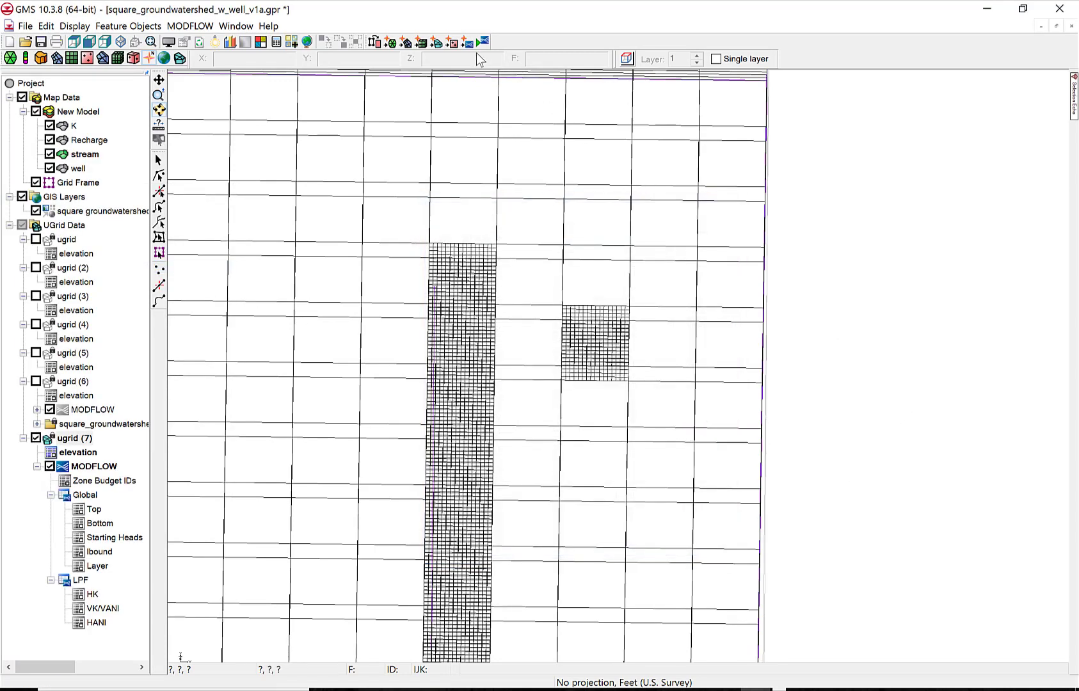
left_click(469, 45)
left_click(536, 378)
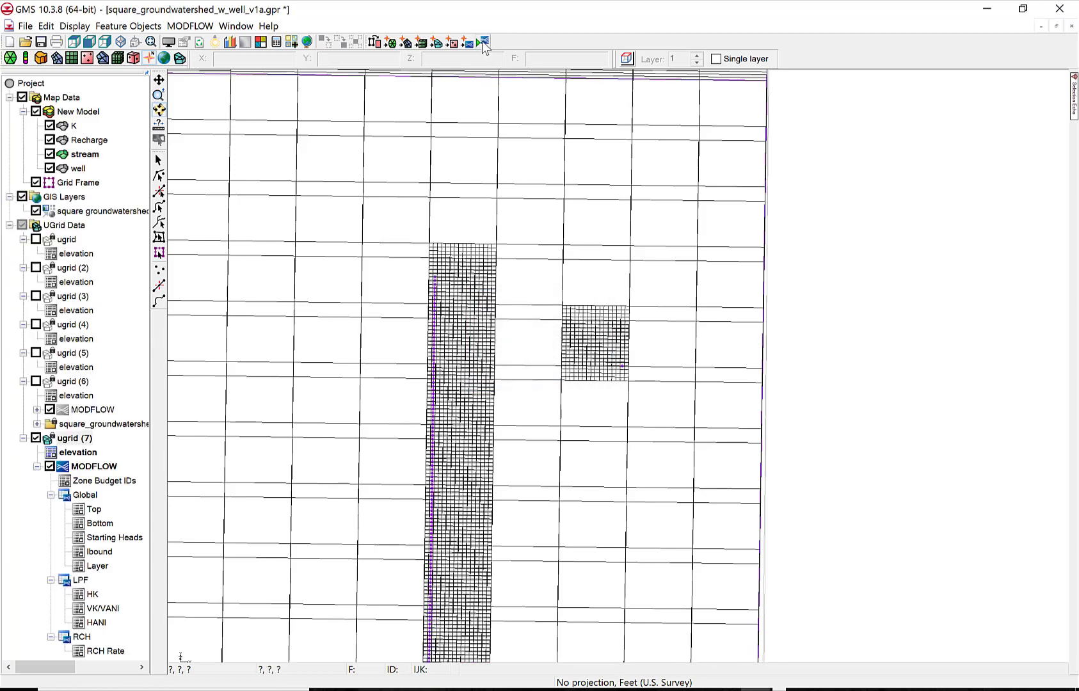
left_click(483, 42)
left_click(581, 387)
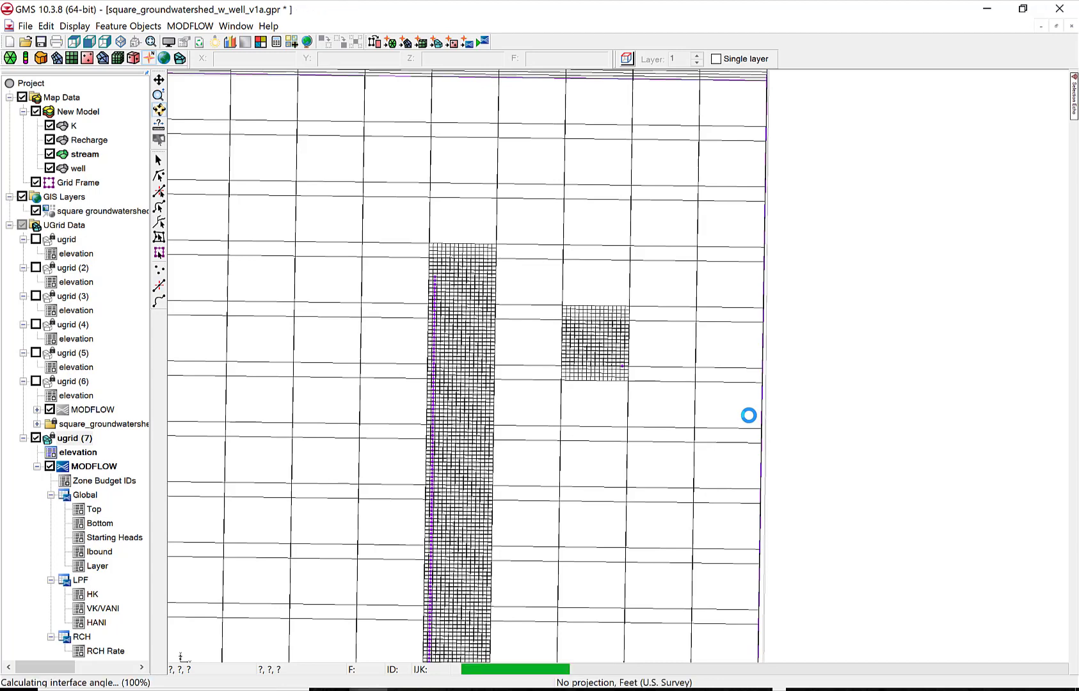
Dismiss the error, close the finished ugrid (7) run, and tilt the view to see its layers.
left_click(704, 487)
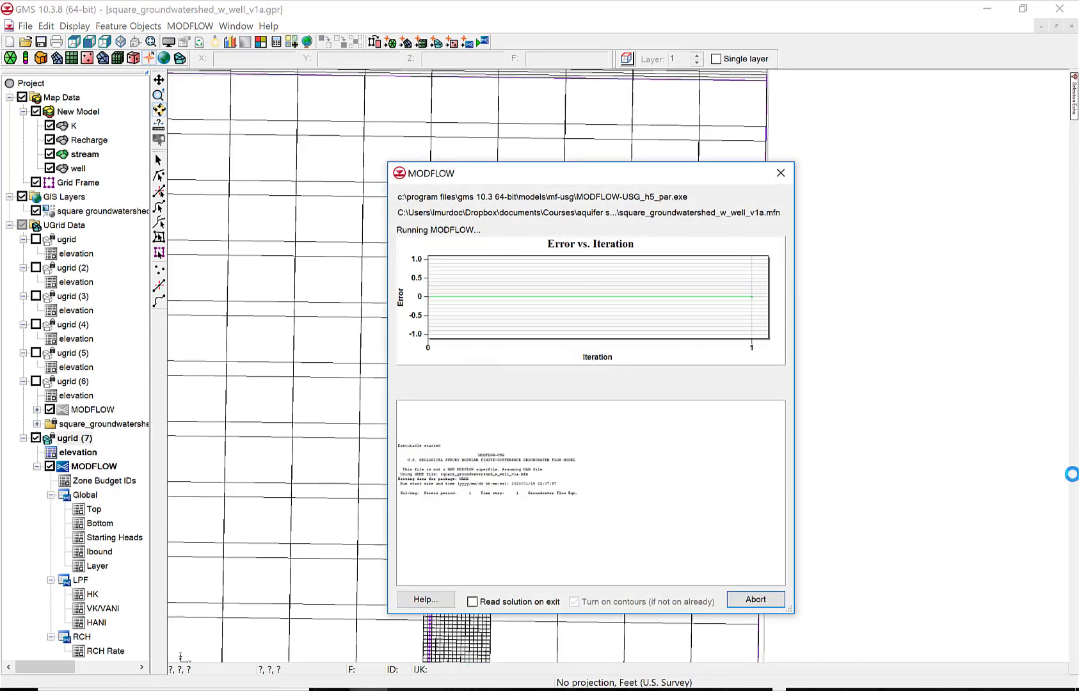
left_click(773, 603)
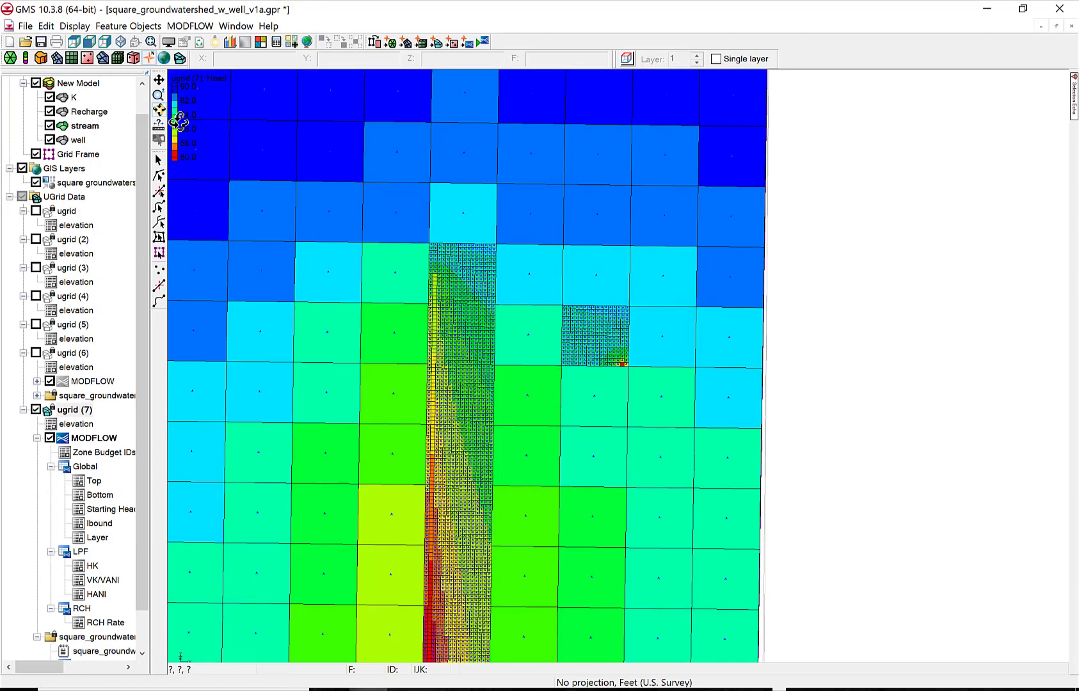
left_click_drag(378, 513, 342, 472)
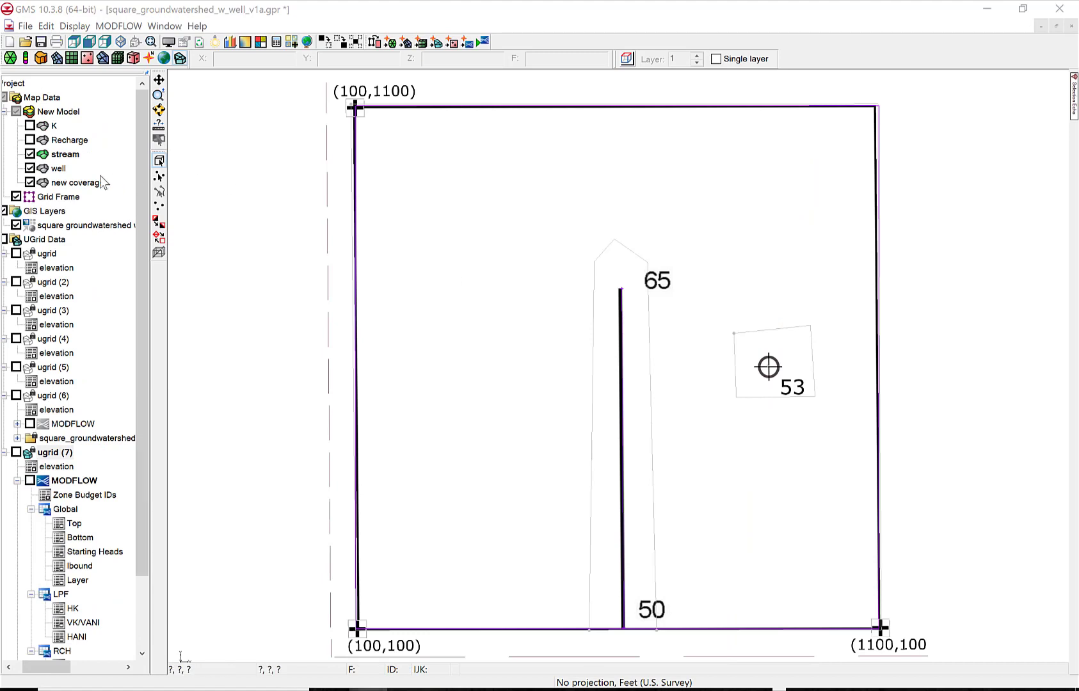
Rename the new coverage to 'grid set up'.
left_click(77, 183)
right_click(77, 183)
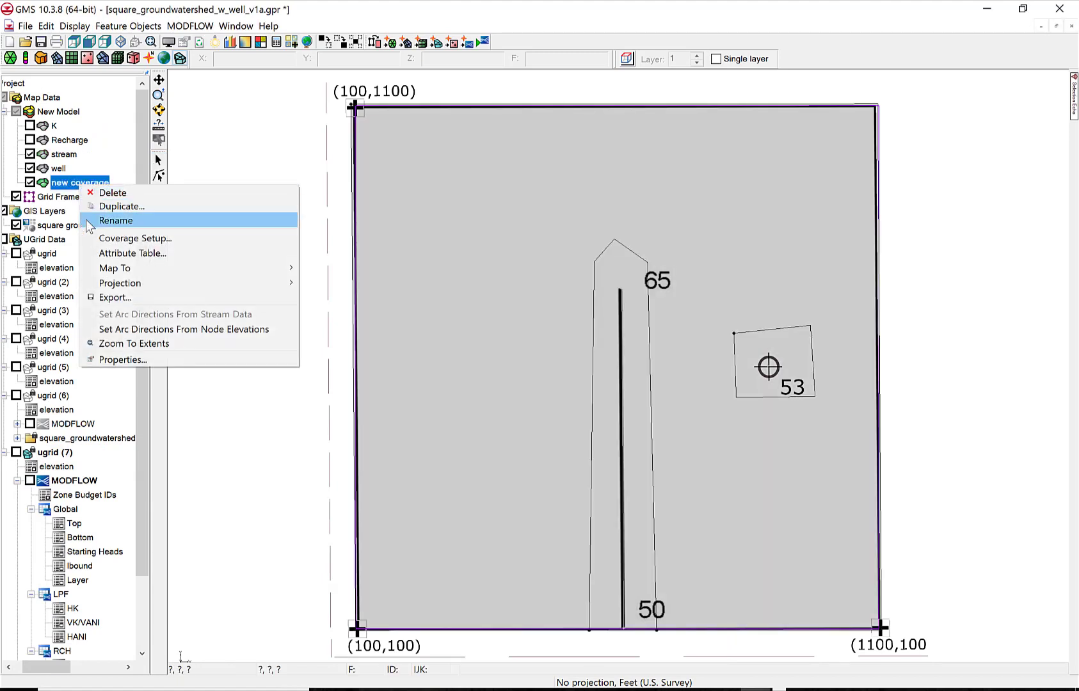
left_click(89, 219)
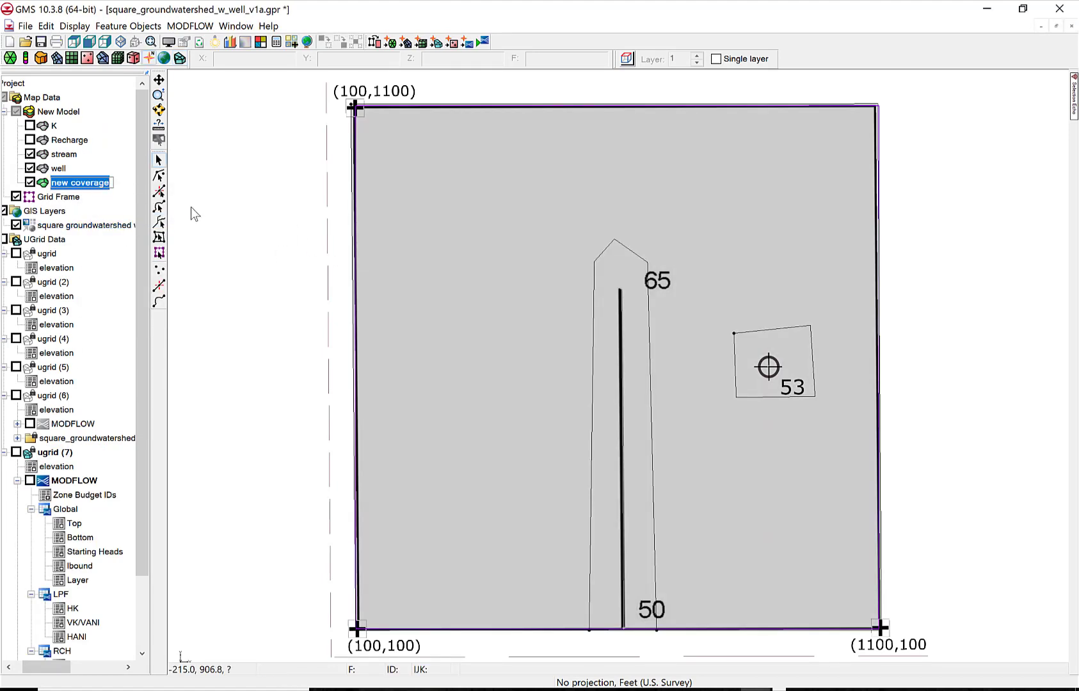
type("grid set")
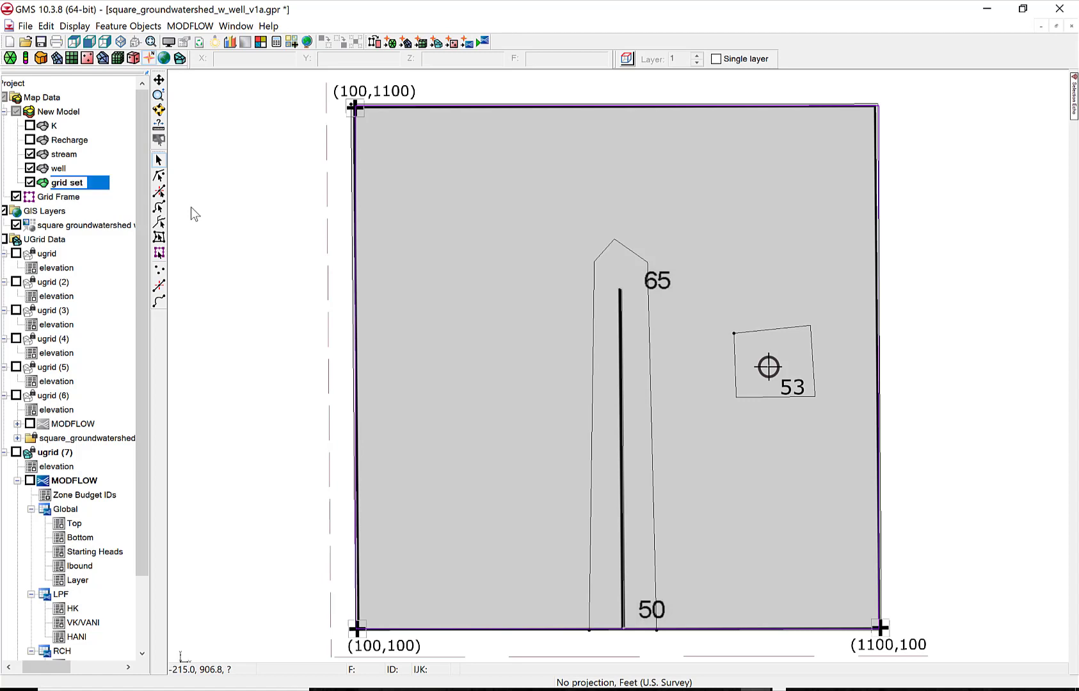
type(" up")
key("Return")
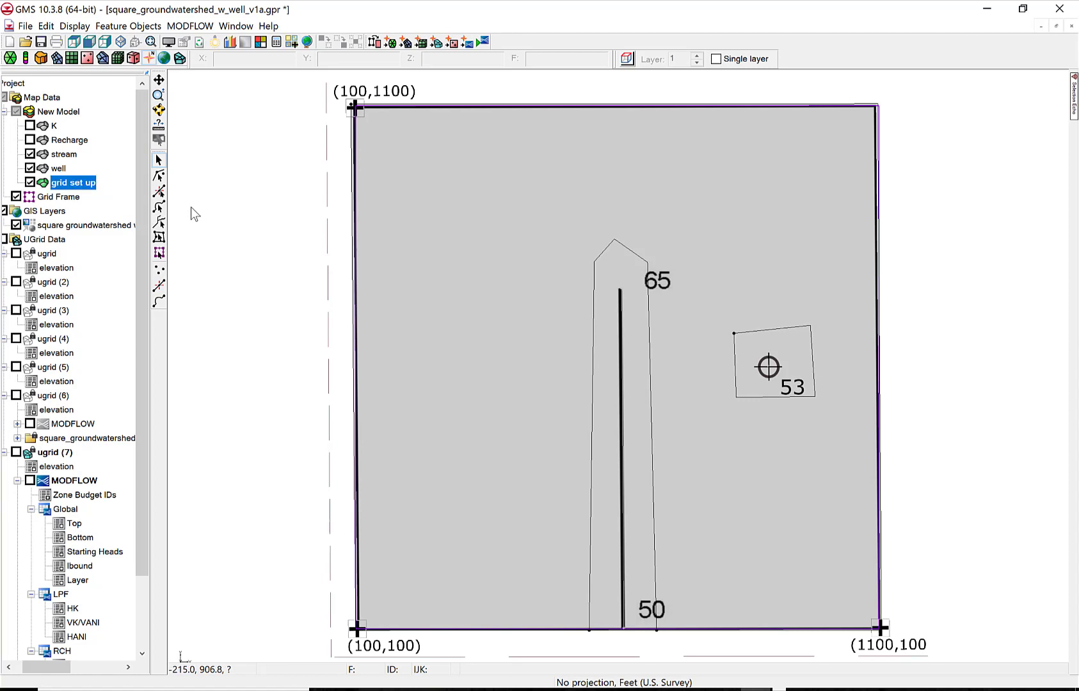
Accept the grid set up coverage's settings and select its large domain polygon.
right_click(83, 184)
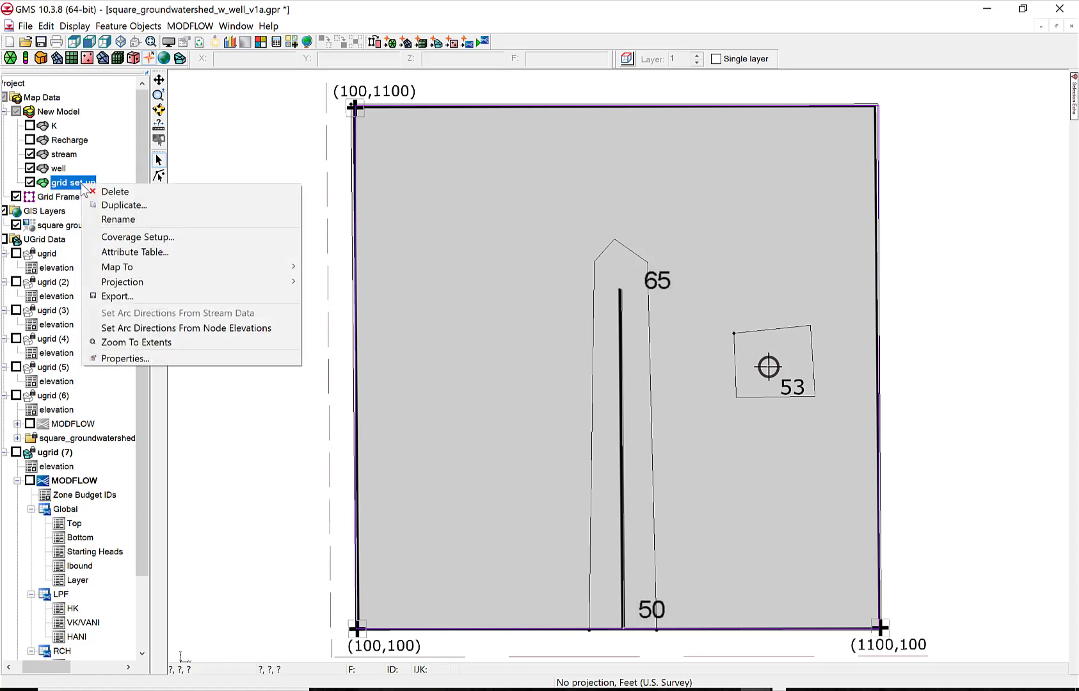
left_click(116, 238)
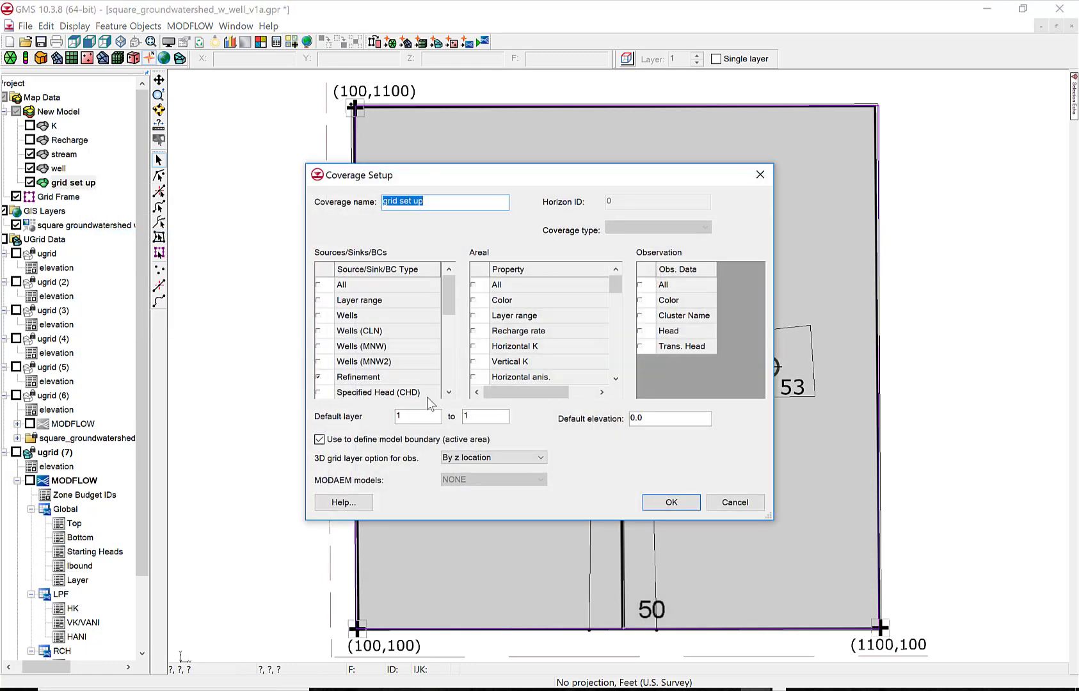
left_click(670, 503)
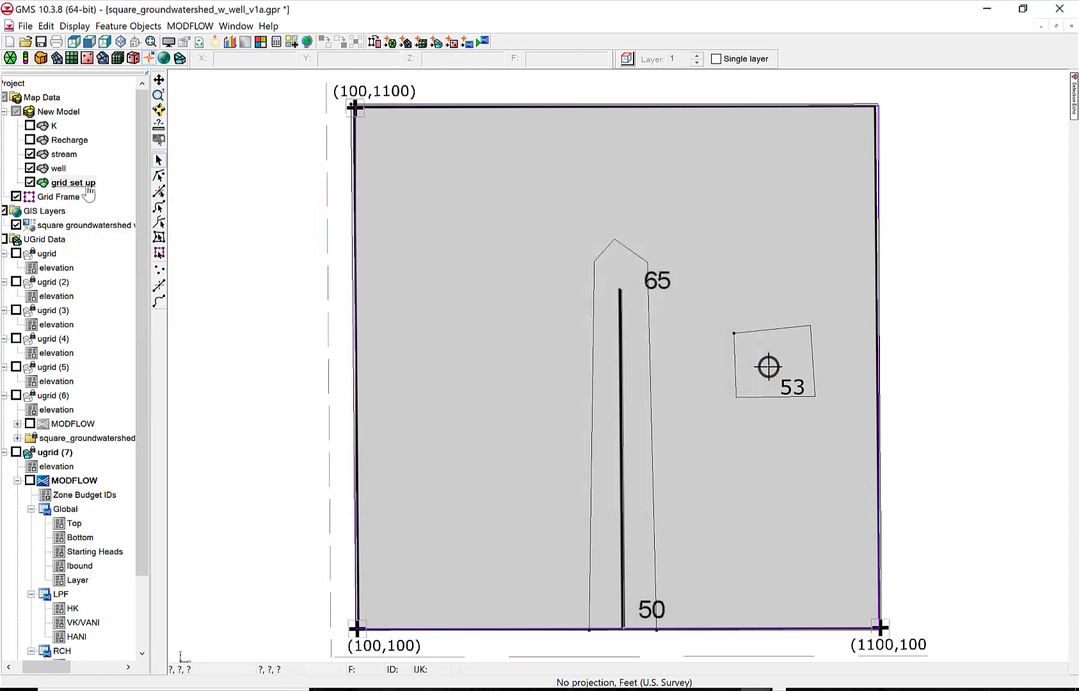
left_click(380, 203)
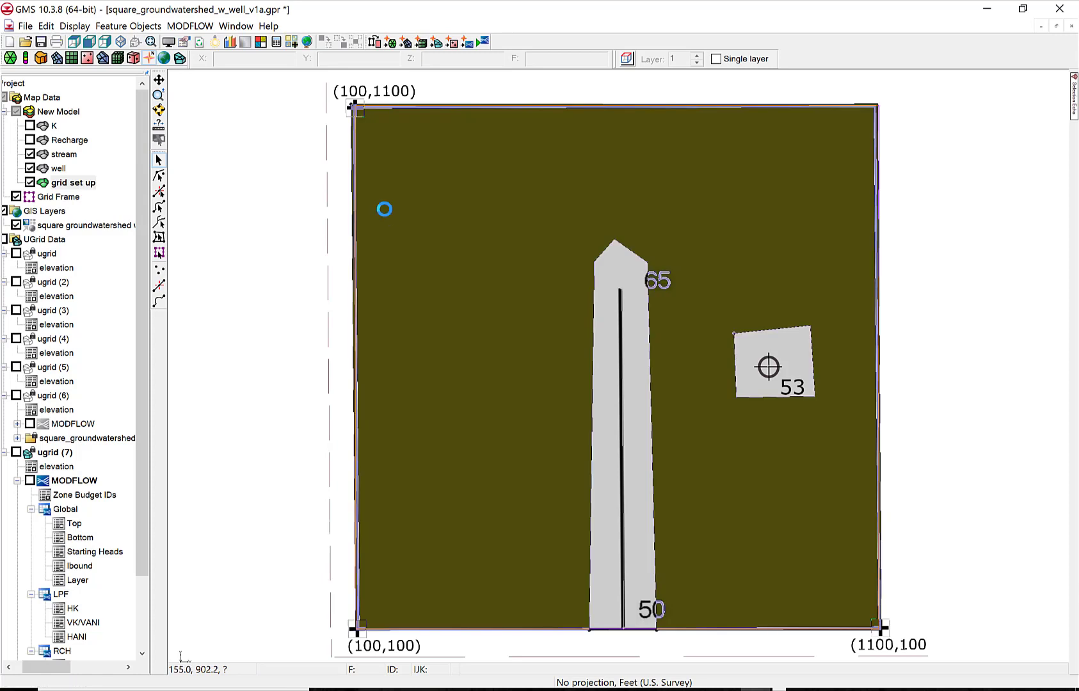
Keep the domain polygon at 100 ft and set the stream polygon's base size to 25.
right_click(384, 209)
left_click(413, 220)
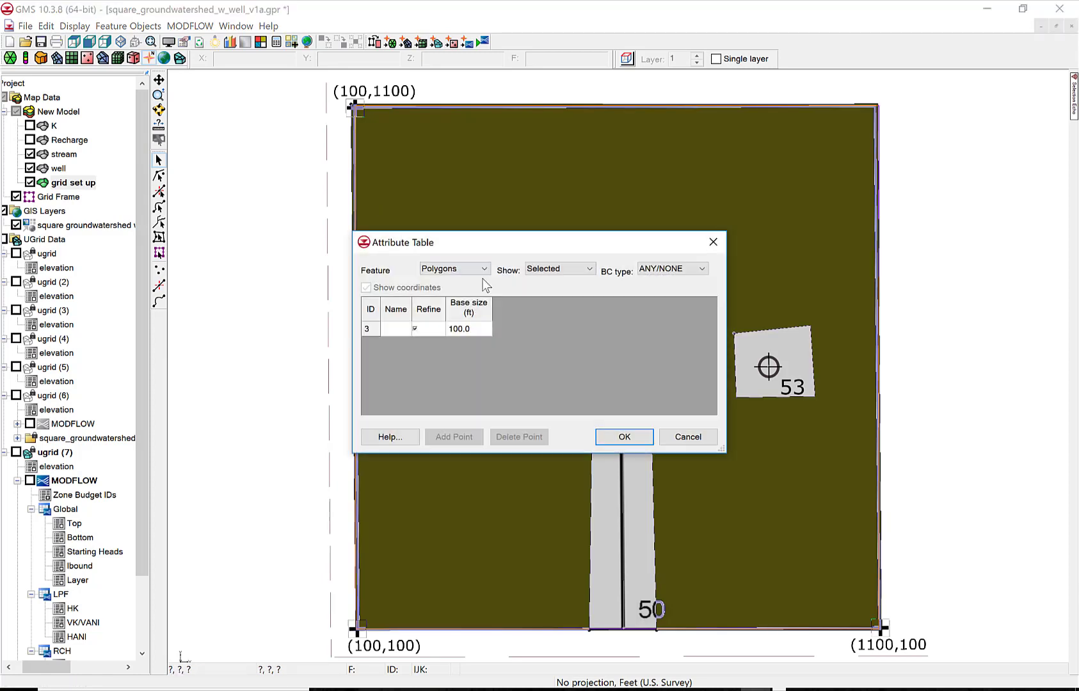
left_click(613, 435)
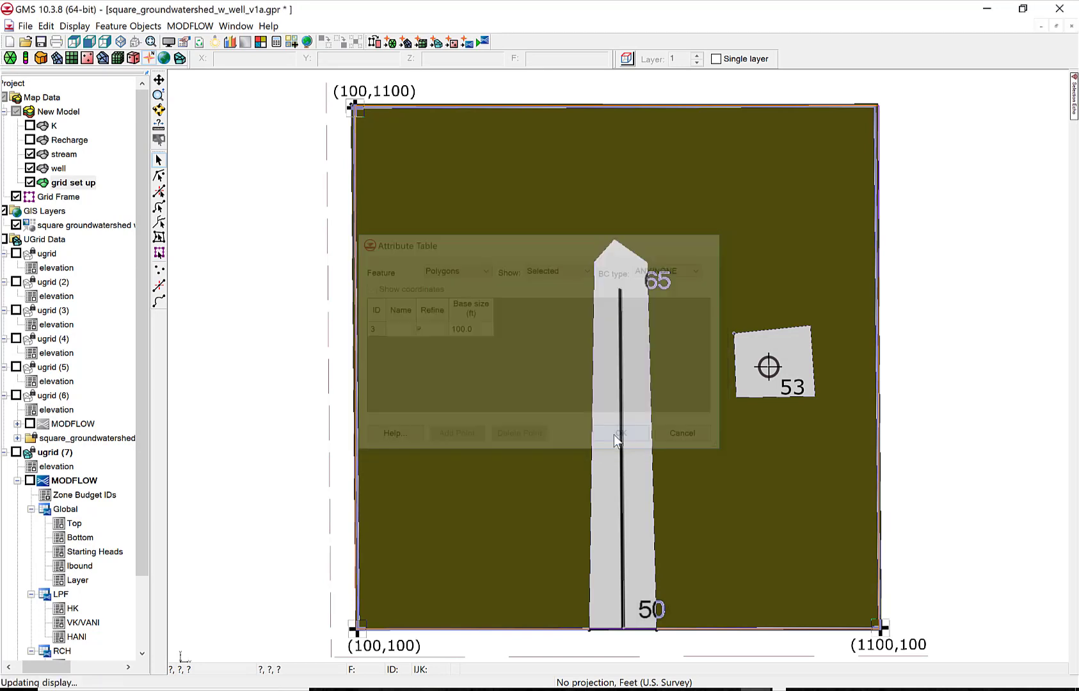
left_click(632, 366)
double_click(632, 364)
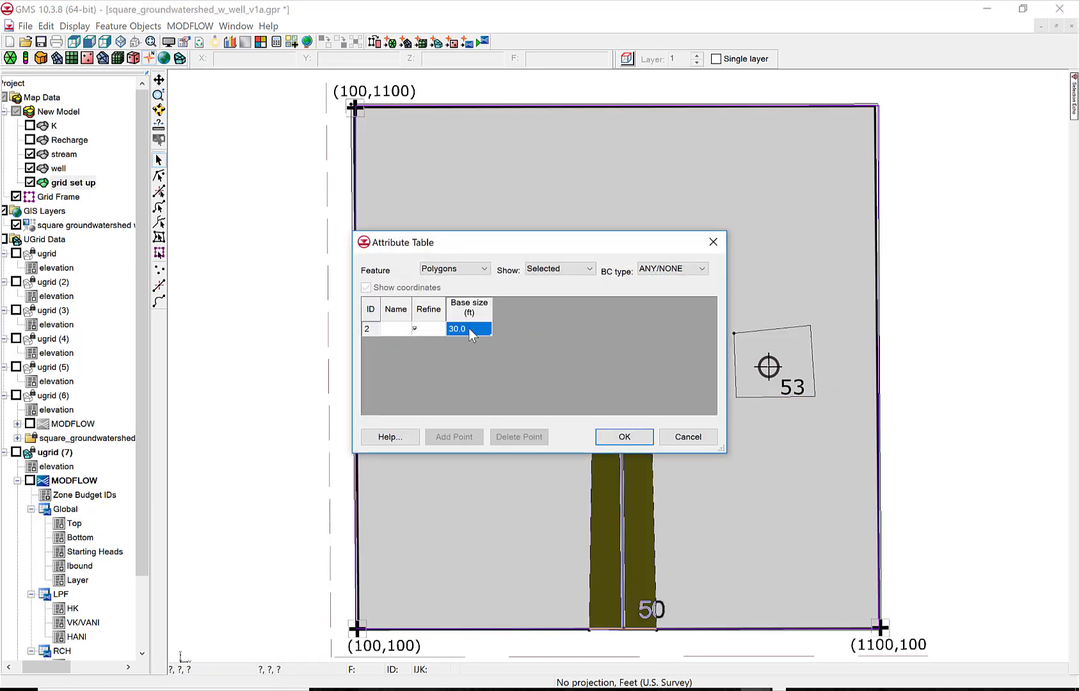
type("25")
key("Return")
left_click(624, 438)
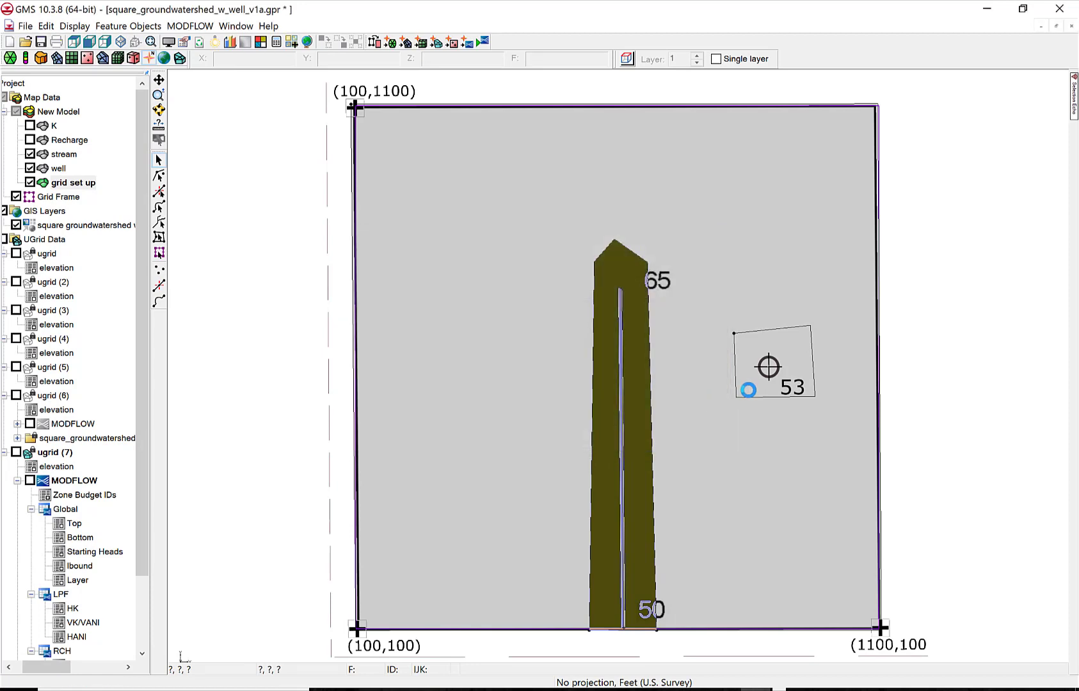
Confirm the well polygon's base size stays at 12 ft.
left_click(748, 389)
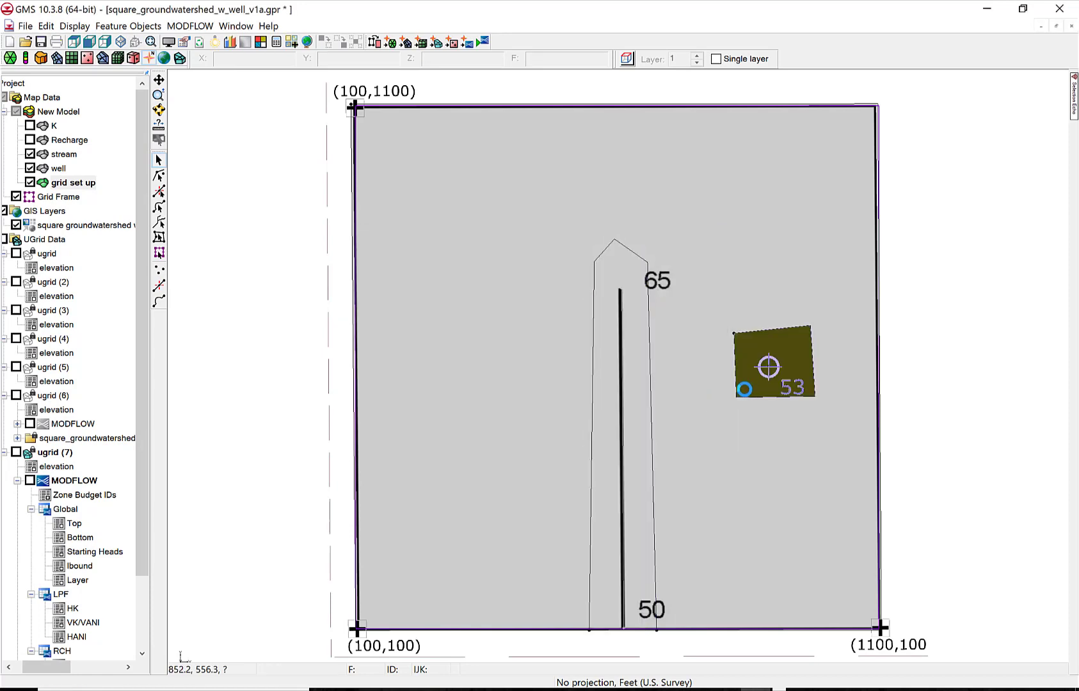
right_click(745, 390)
left_click(771, 398)
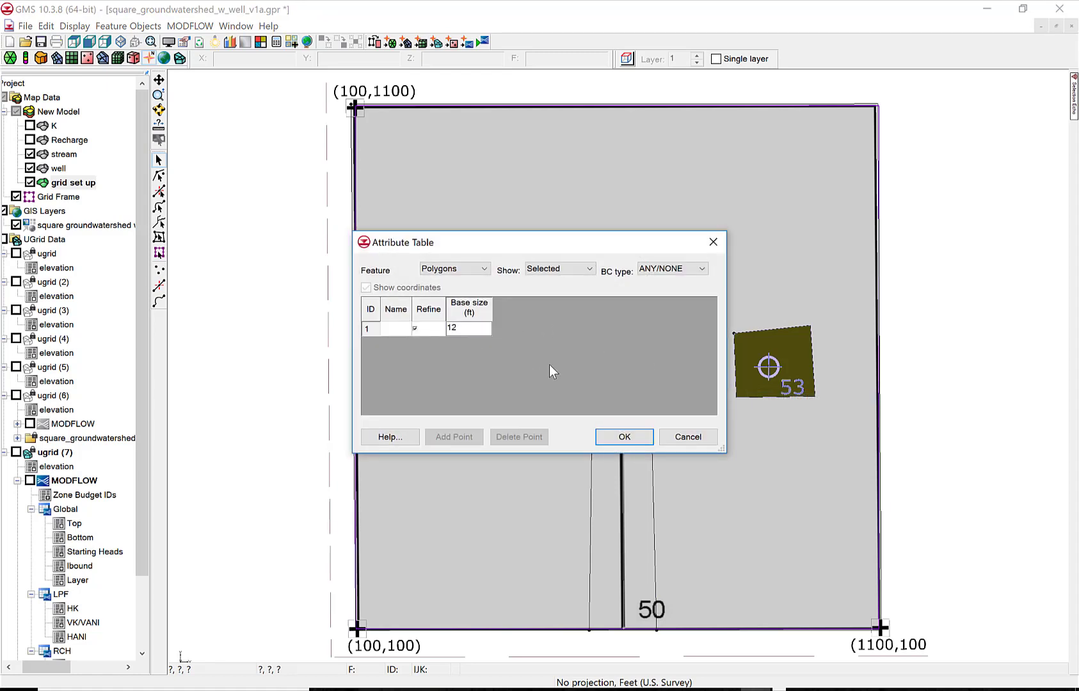
left_click(625, 437)
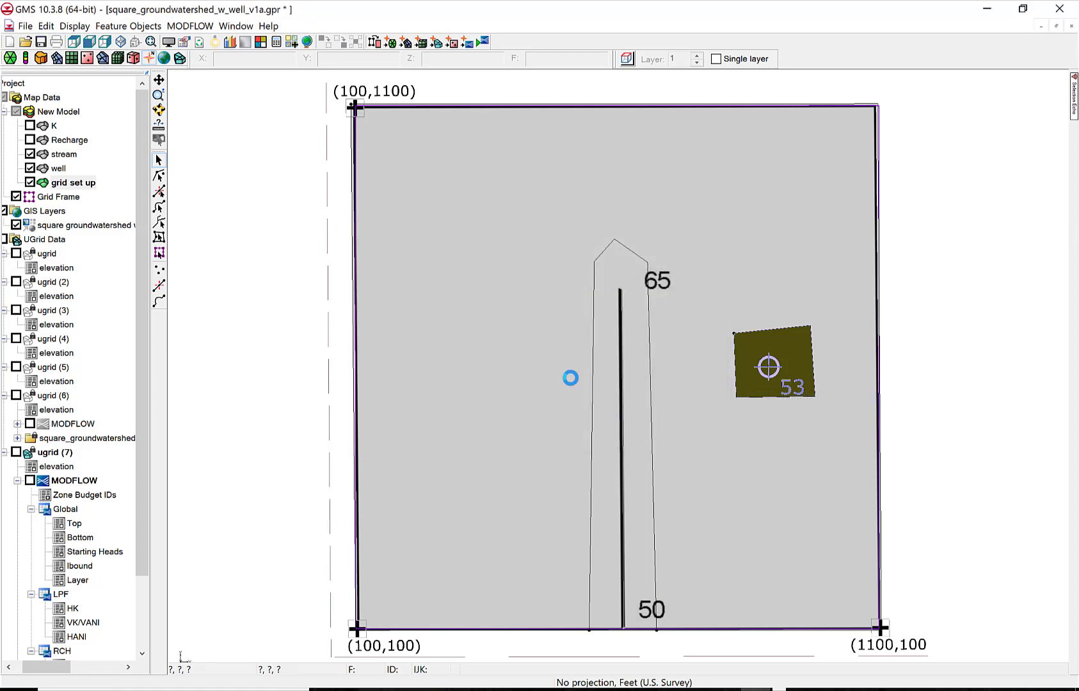
Map the Grid Frame to a 10×10×5 nested 3D UGrid, ugrid (8), and tilt to inspect it.
right_click(83, 199)
mouse_move(108, 215)
left_click(238, 242)
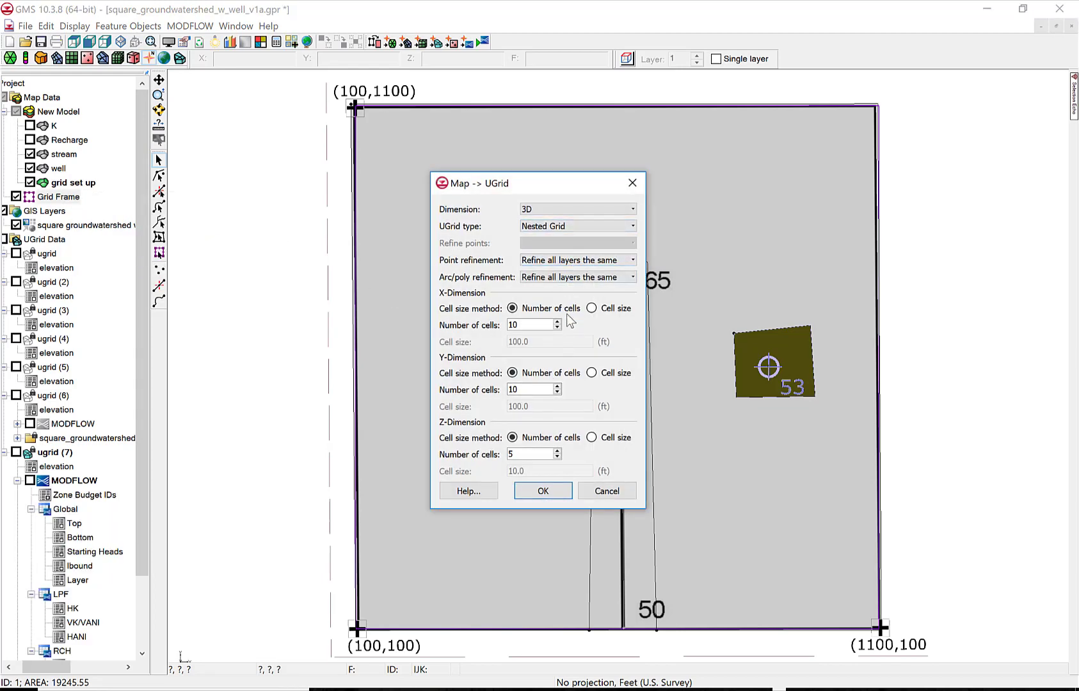
left_click(543, 491)
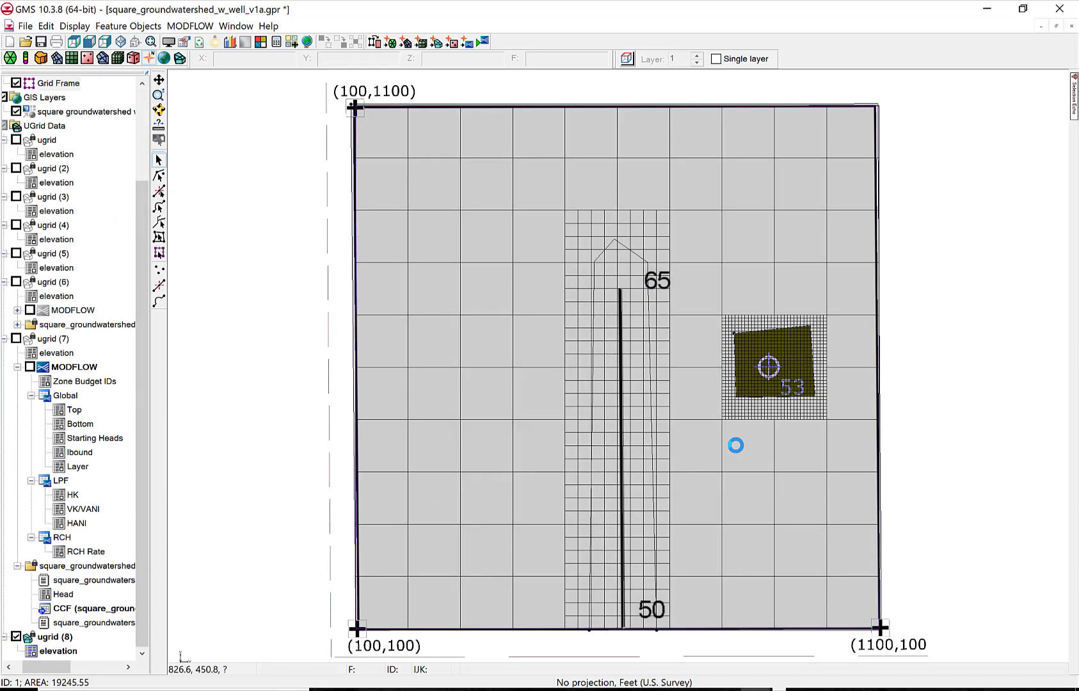
left_click(158, 110)
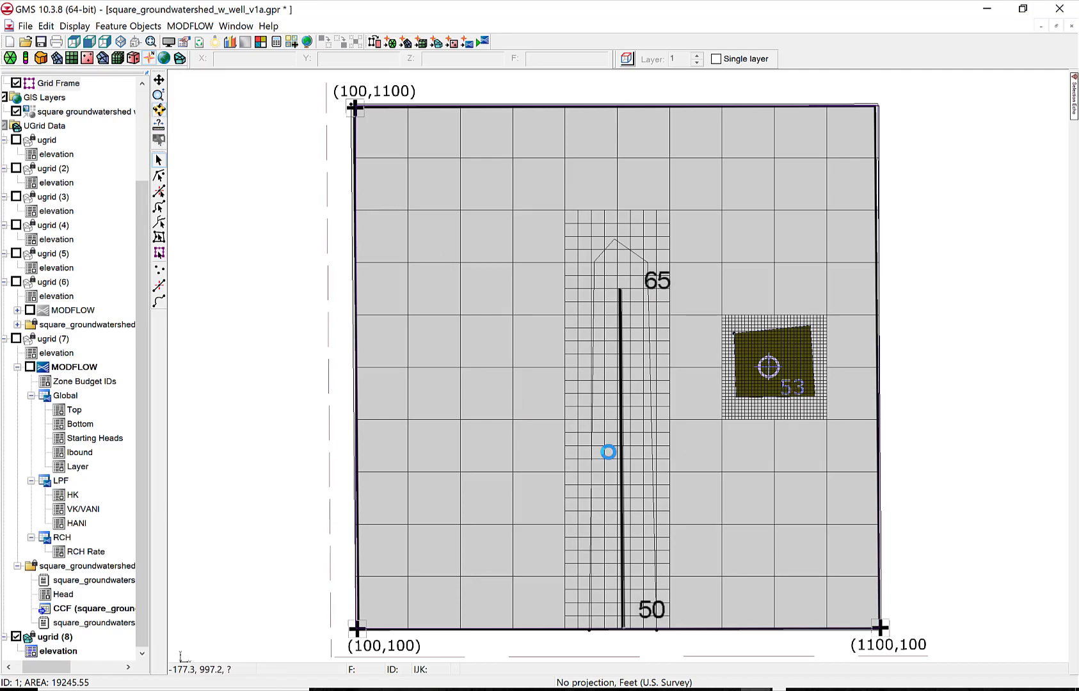
left_click_drag(848, 603, 709, 446)
Create a MODFLOW model on ugrid (8) with default global settings and map all applicable coverages into it.
right_click(46, 638)
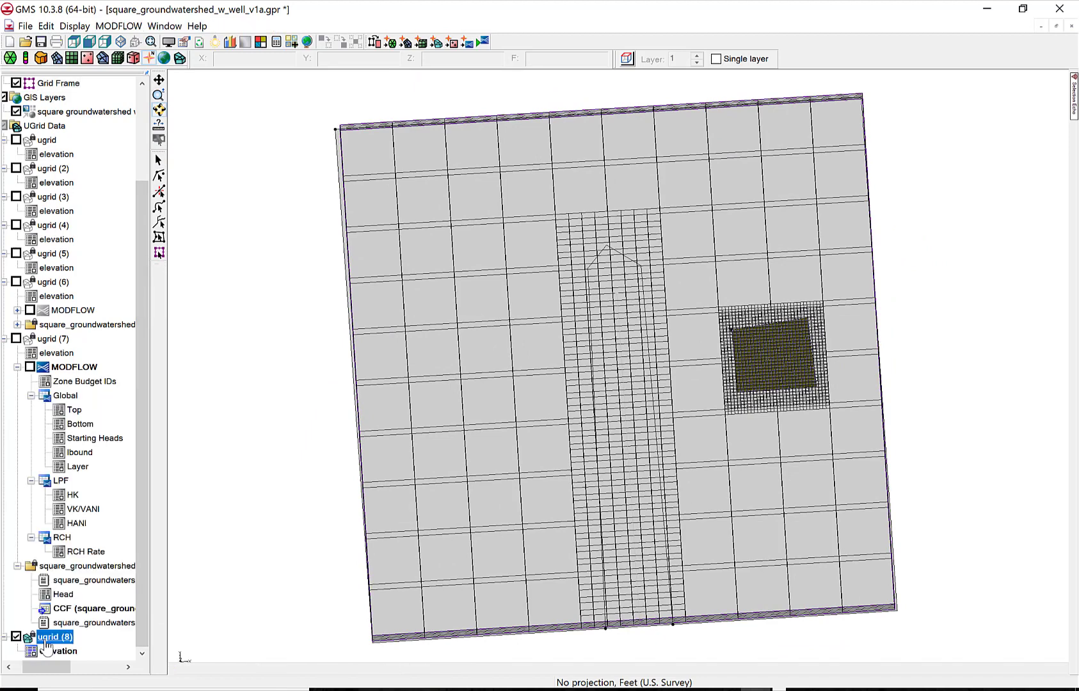
left_click(102, 466)
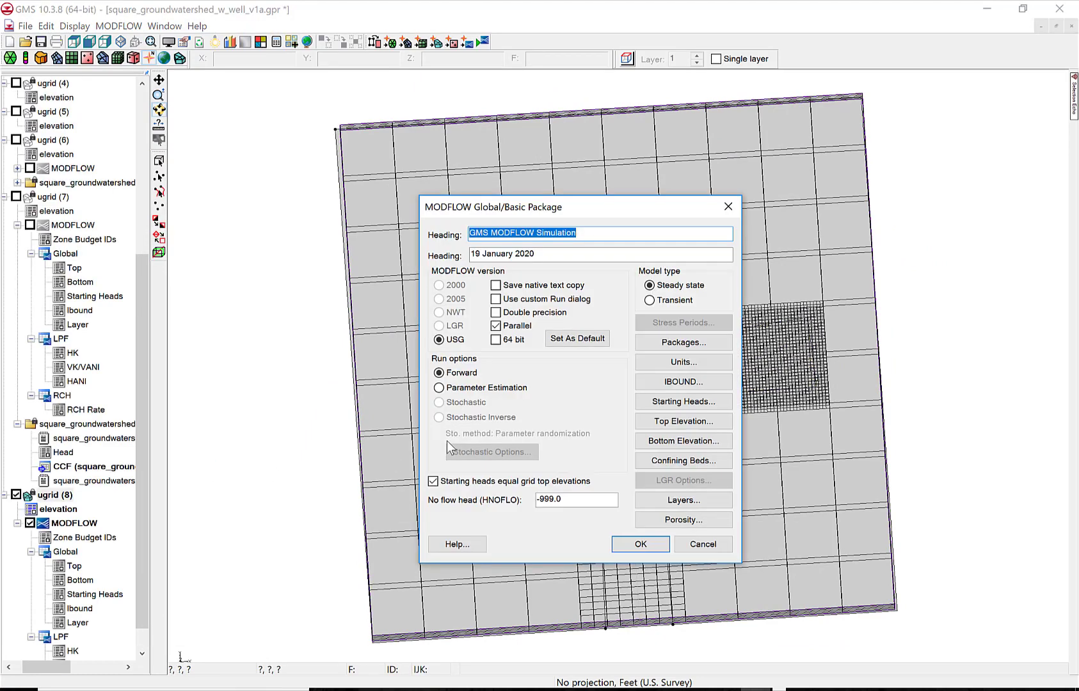
left_click(666, 543)
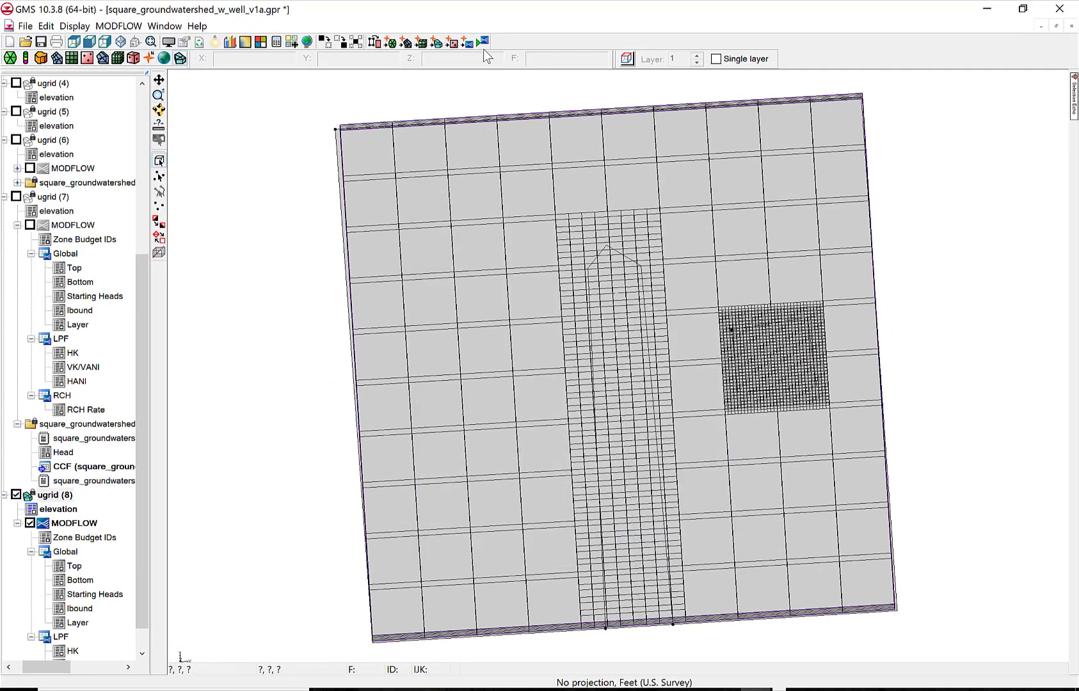
left_click(471, 45)
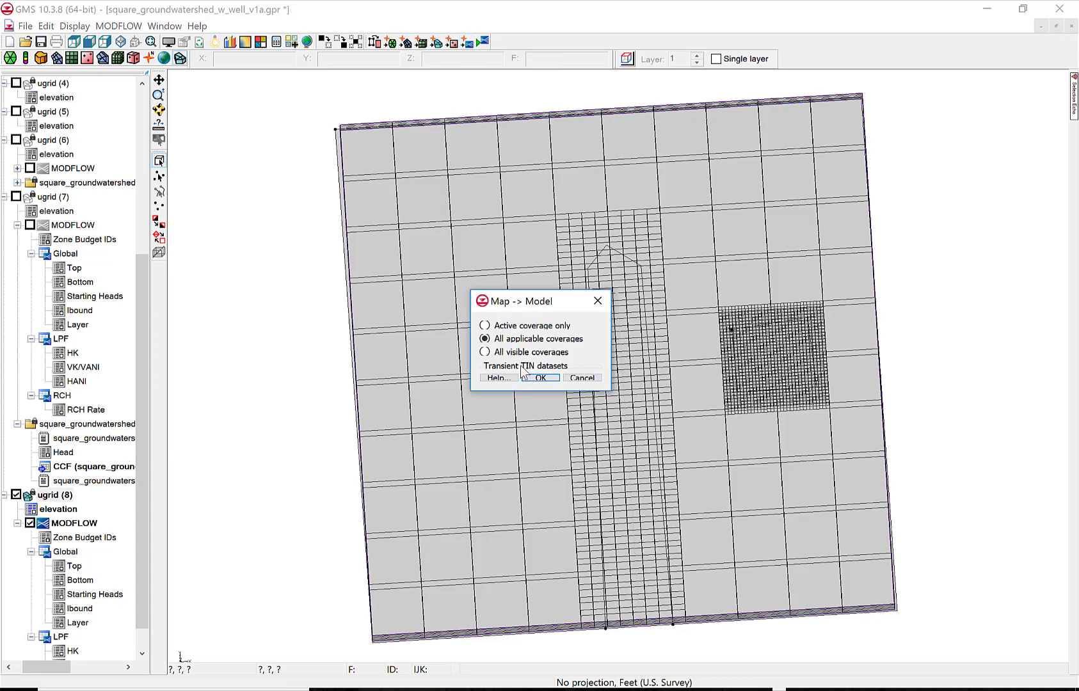
left_click(541, 379)
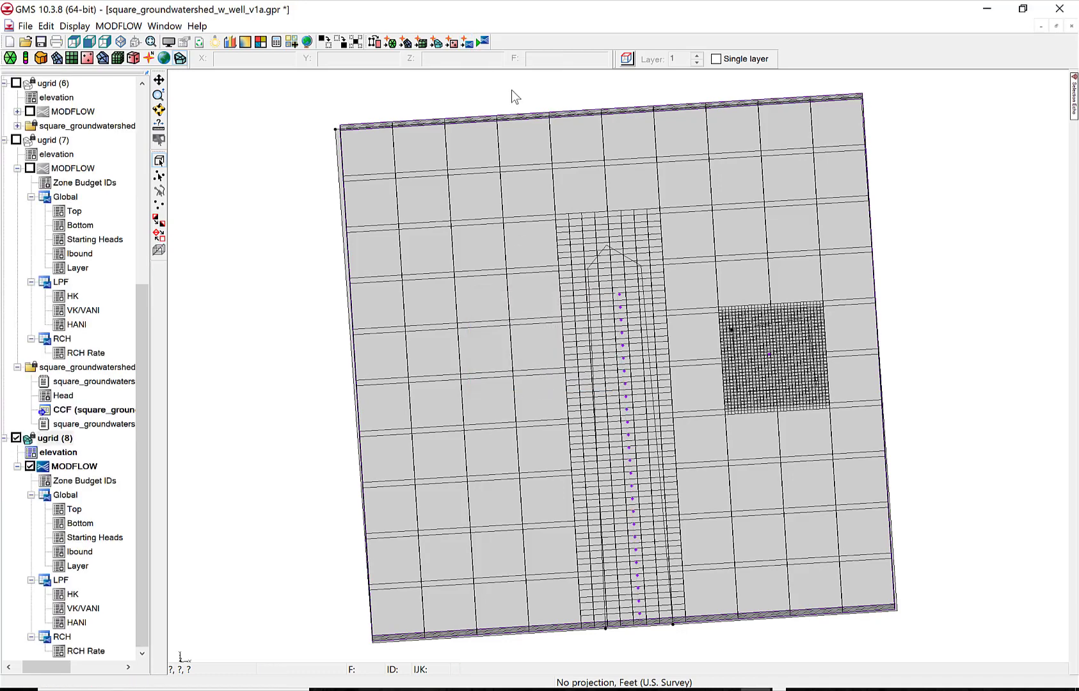
Save and run MODFLOW, then load the computed head solution.
left_click(523, 386)
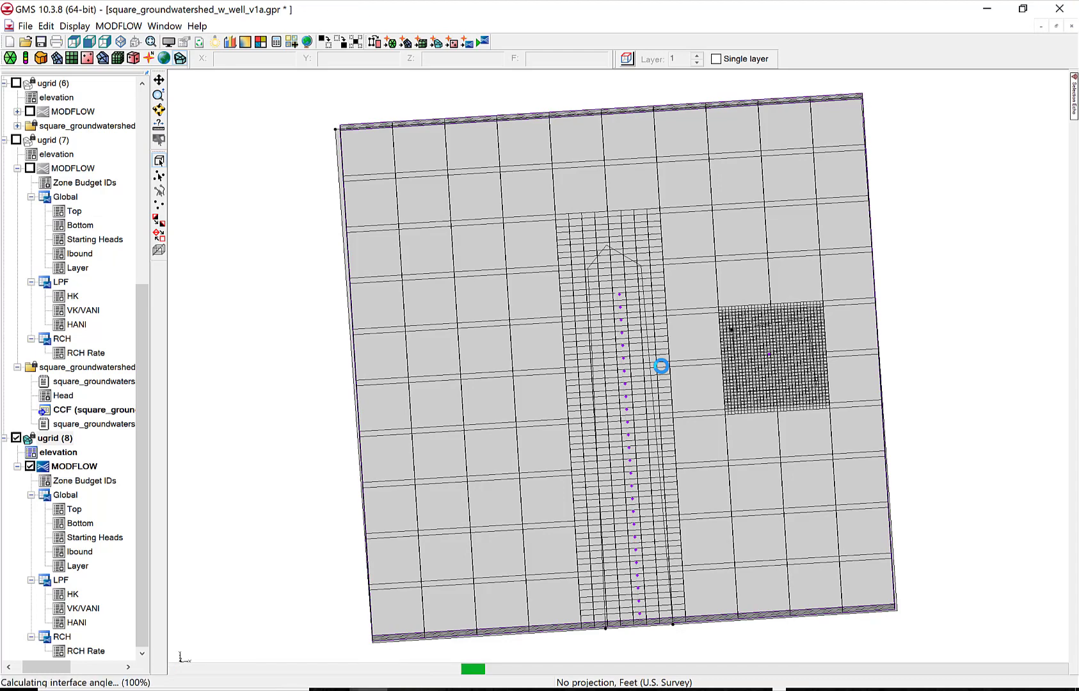
left_click(700, 495)
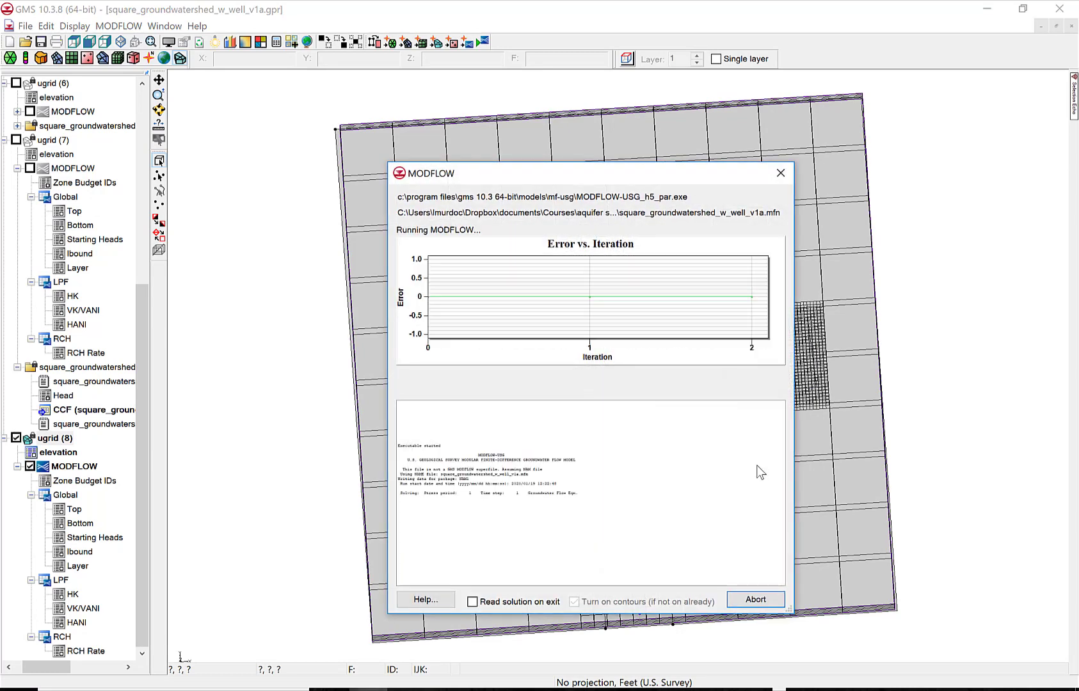
left_click(754, 600)
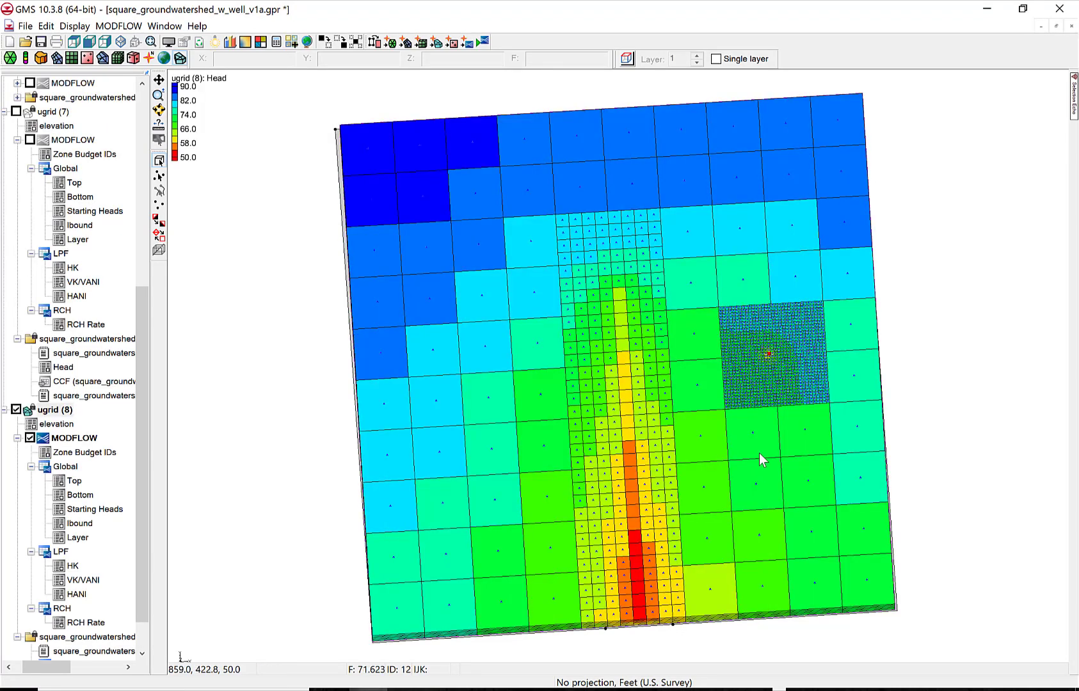
left_click(75, 25)
Turn off the ugrid (8) cell edges.
left_click(69, 42)
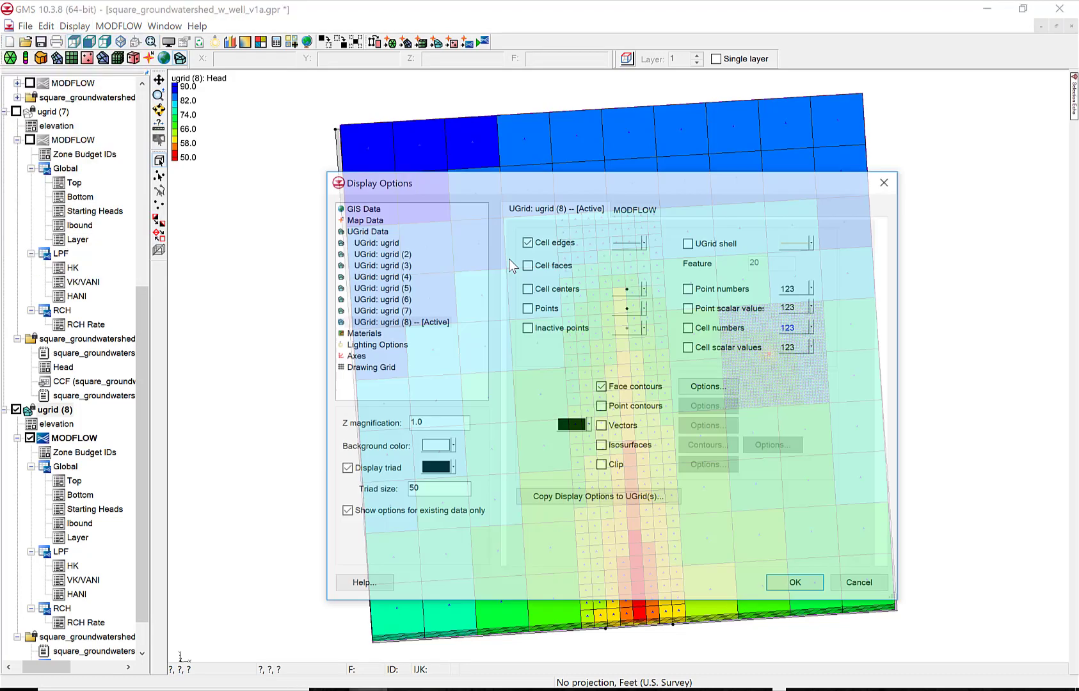
left_click(434, 324)
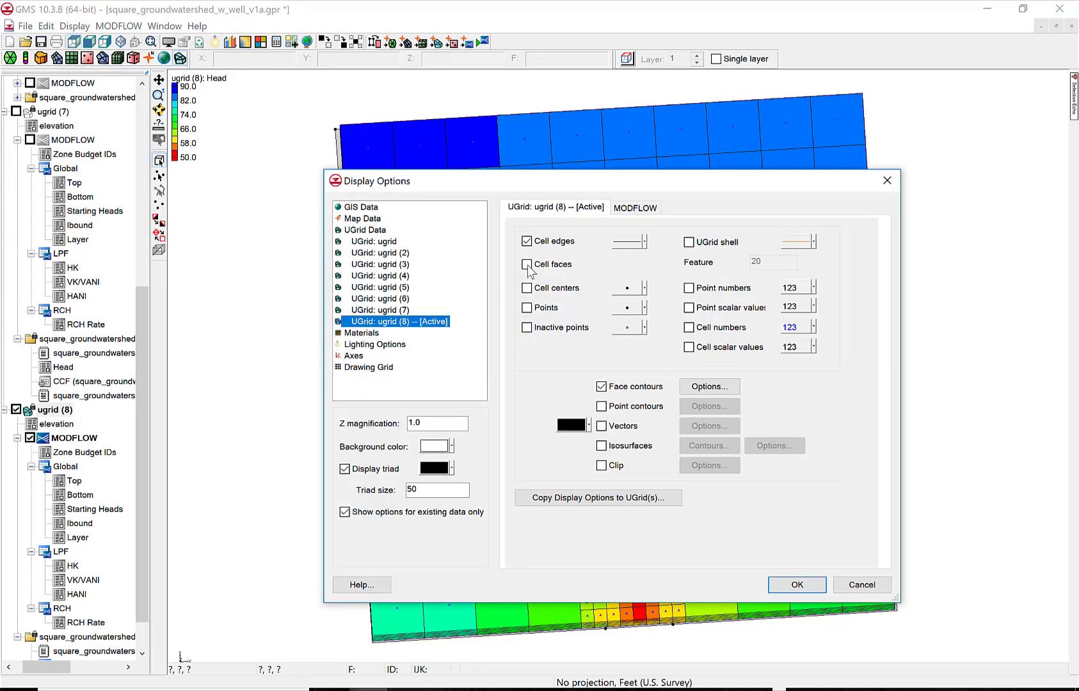
left_click(803, 584)
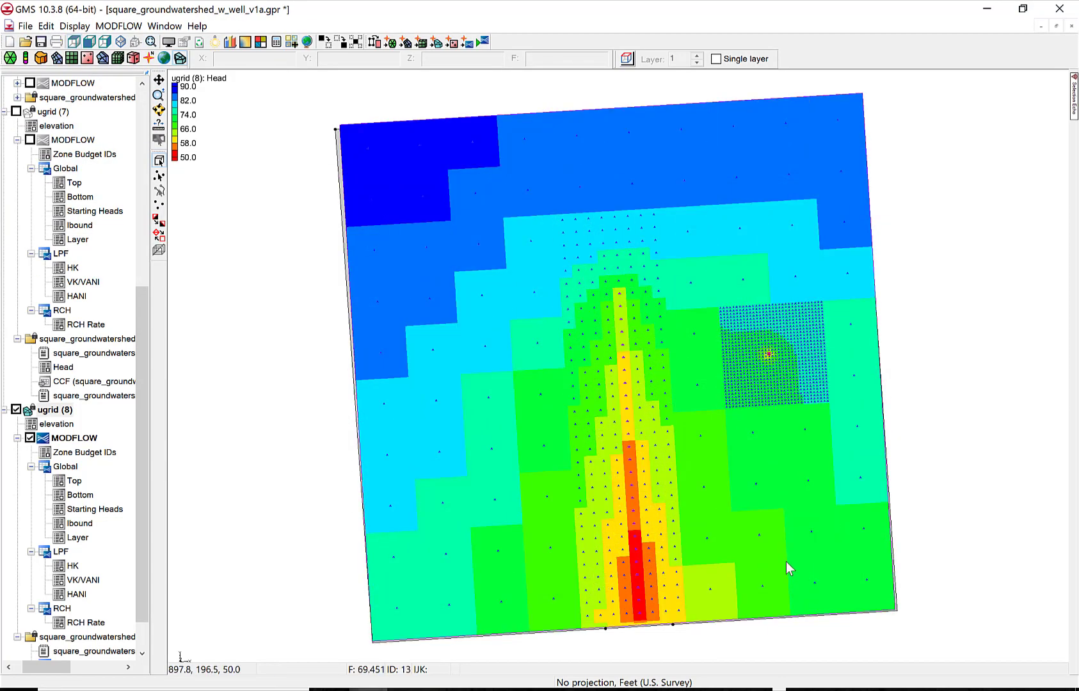
Set the head face contours to the Color Fill and Linear method.
key("ctrl+d")
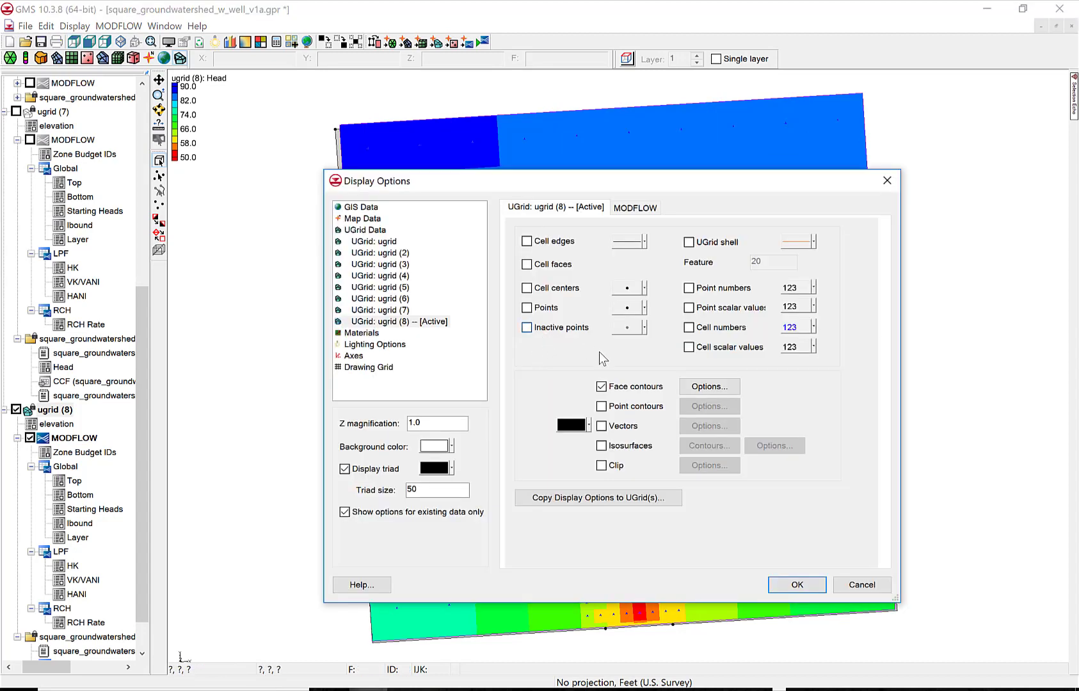
left_click(715, 387)
left_click(512, 266)
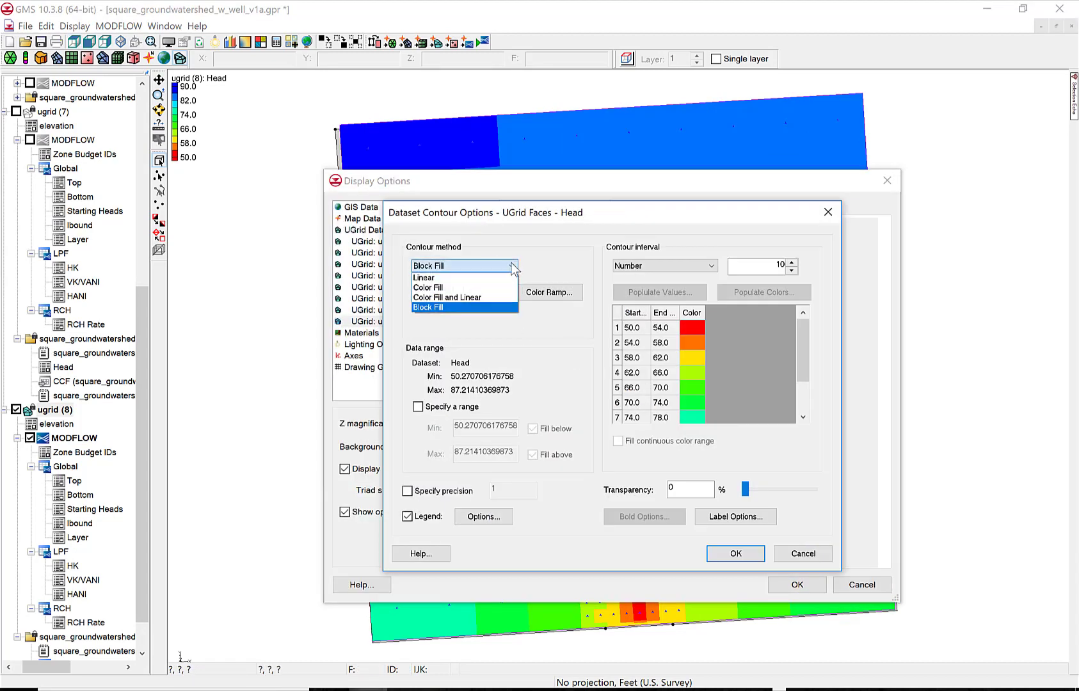
left_click(492, 299)
left_click(736, 554)
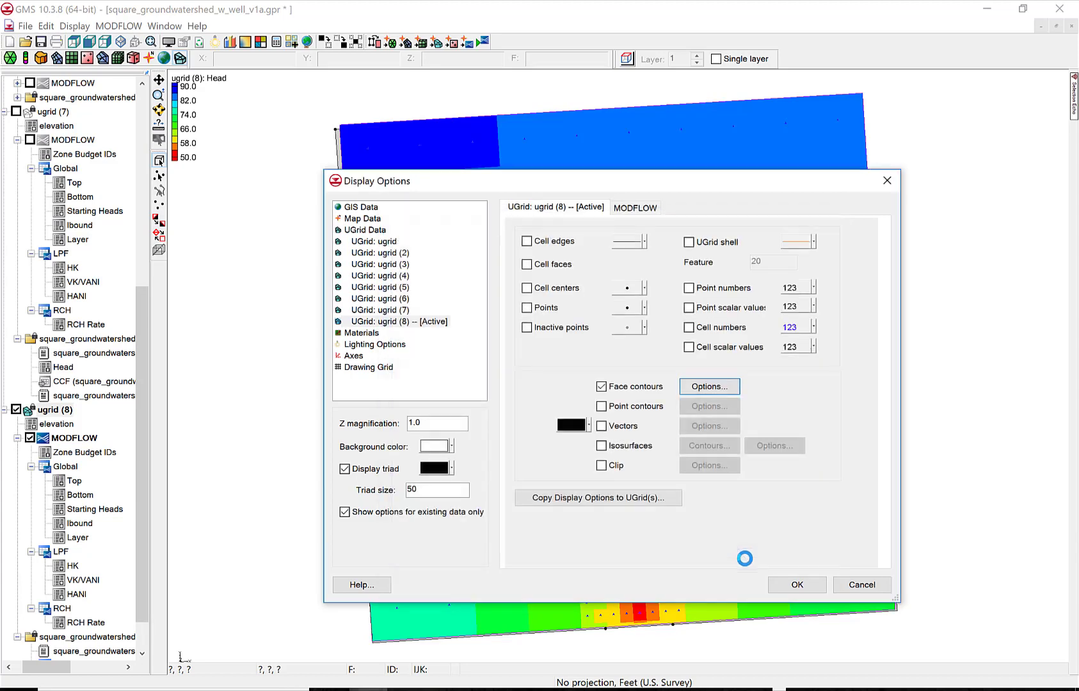
left_click(796, 584)
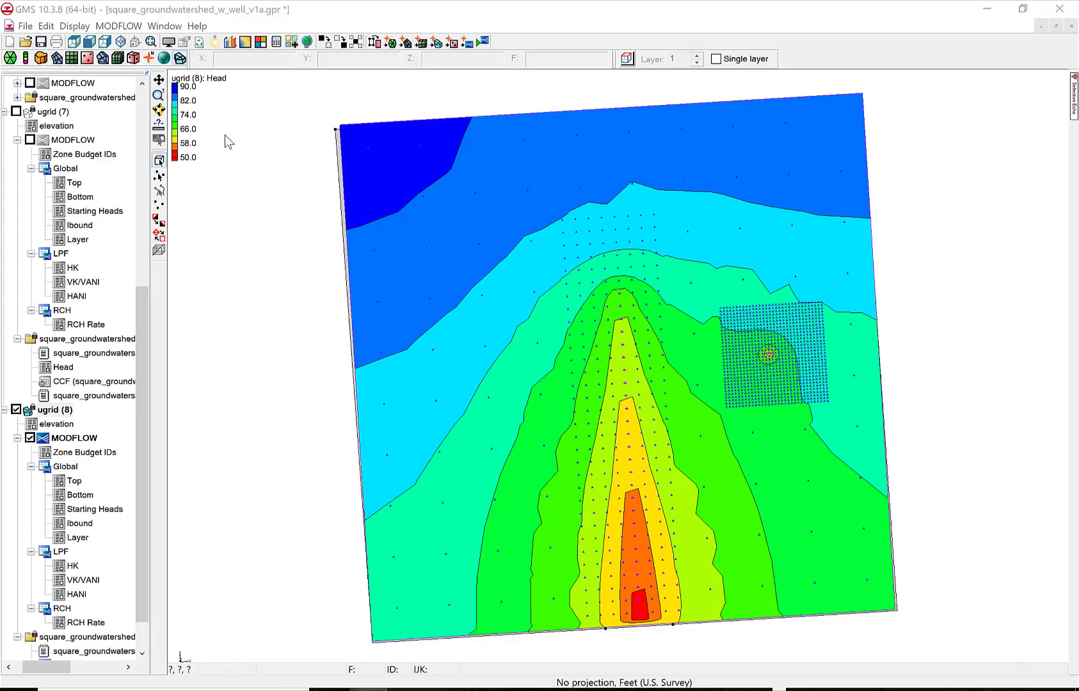
Review the MODFLOW symbol display settings and close Display Options.
left_click(75, 26)
left_click(73, 42)
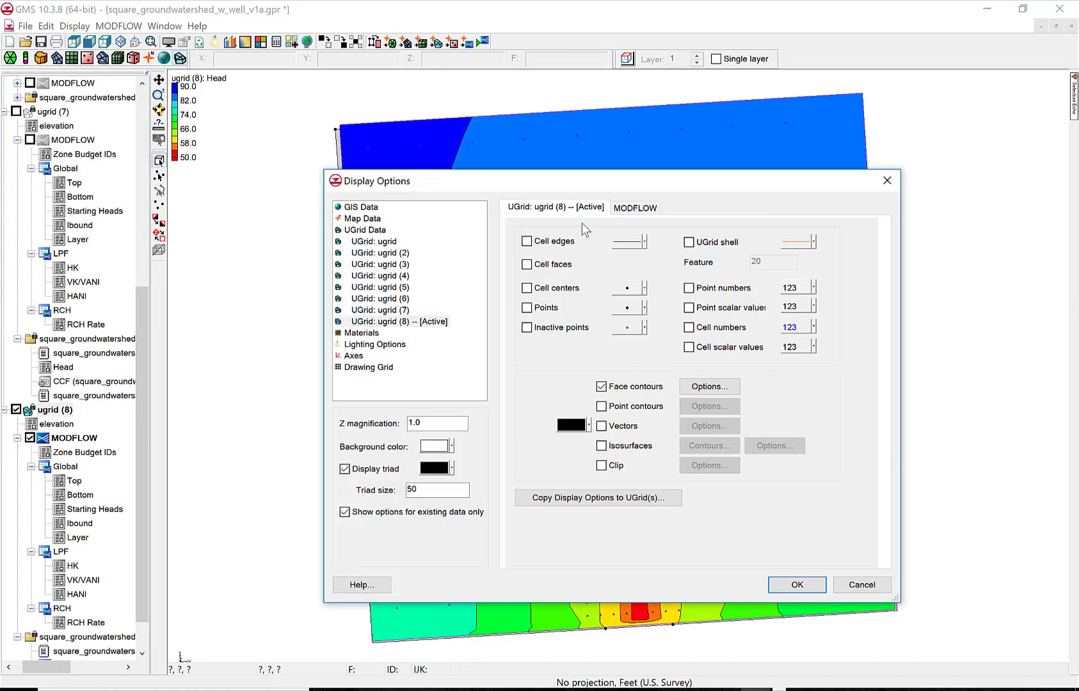
left_click(635, 208)
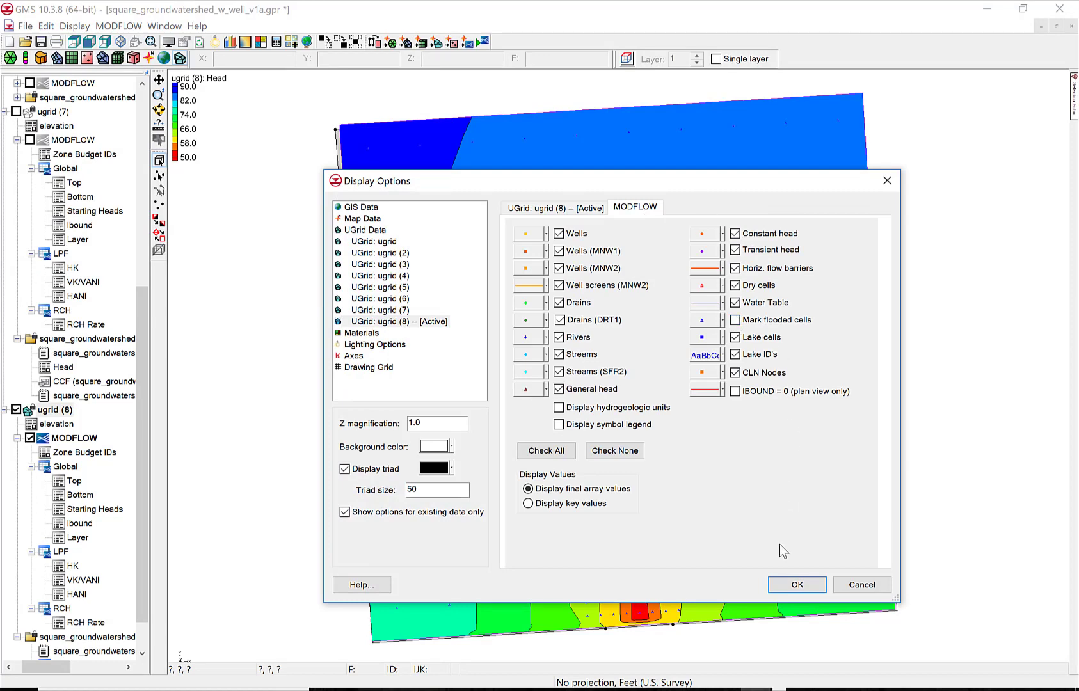
left_click(803, 584)
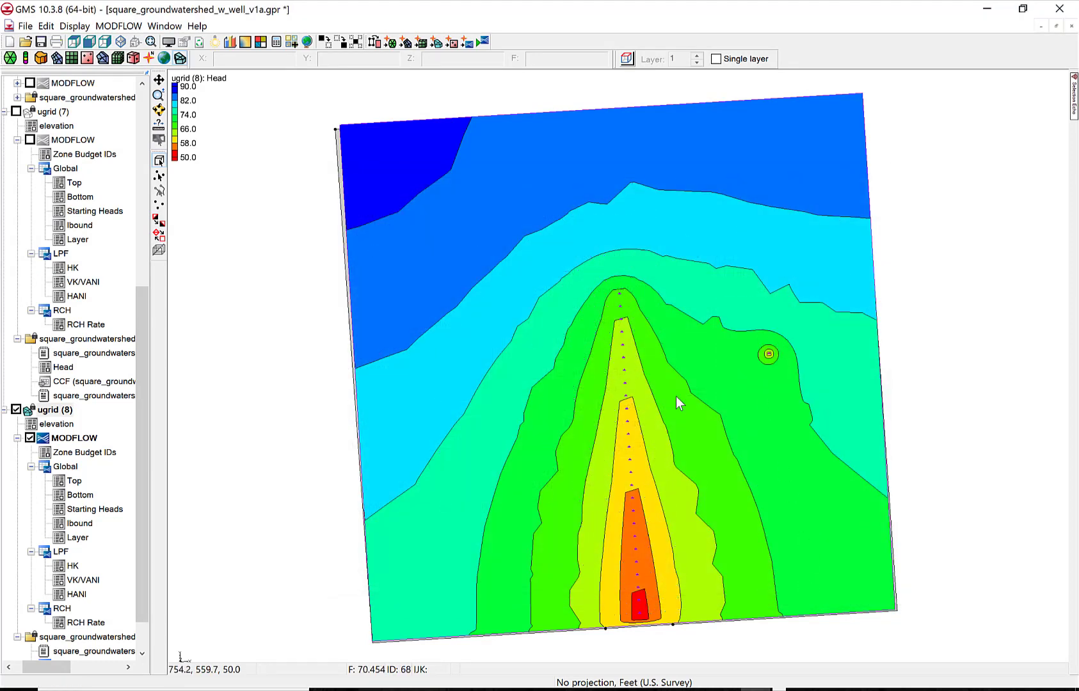